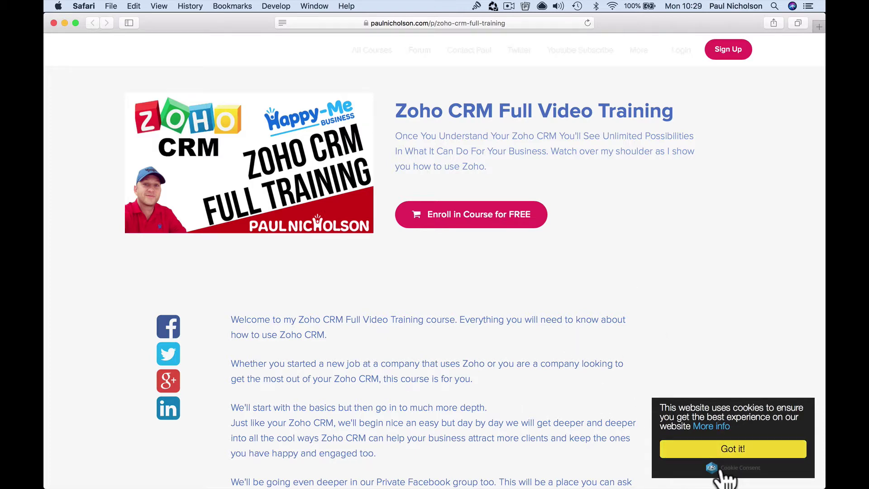
# - Dismiss the cookie notice, run the live tour through to Done, and close the survey
pyautogui.click(728, 451)
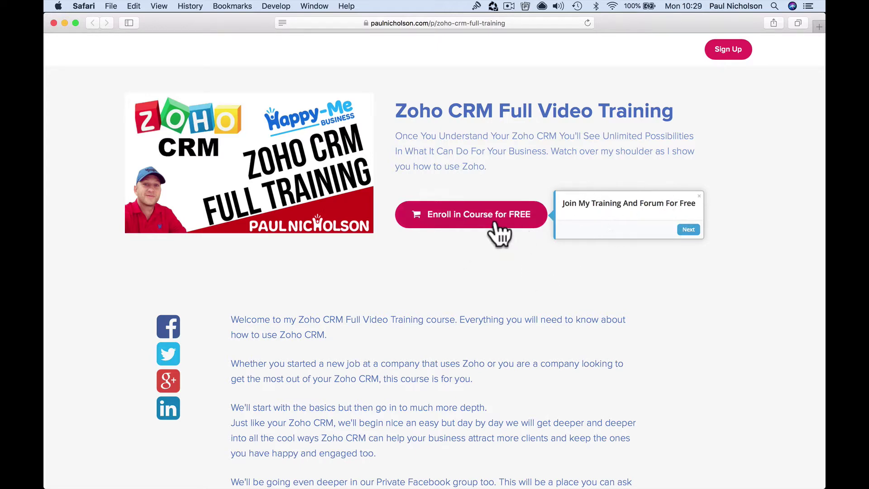
pyautogui.click(688, 229)
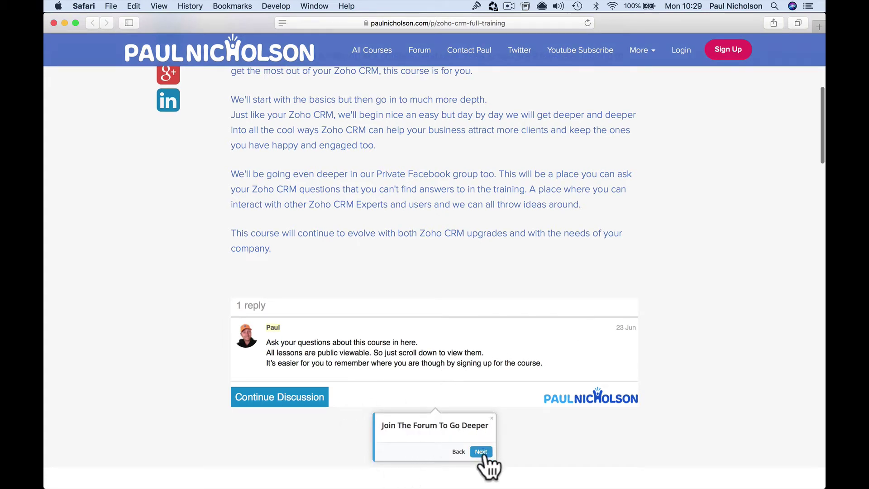
pyautogui.click(481, 452)
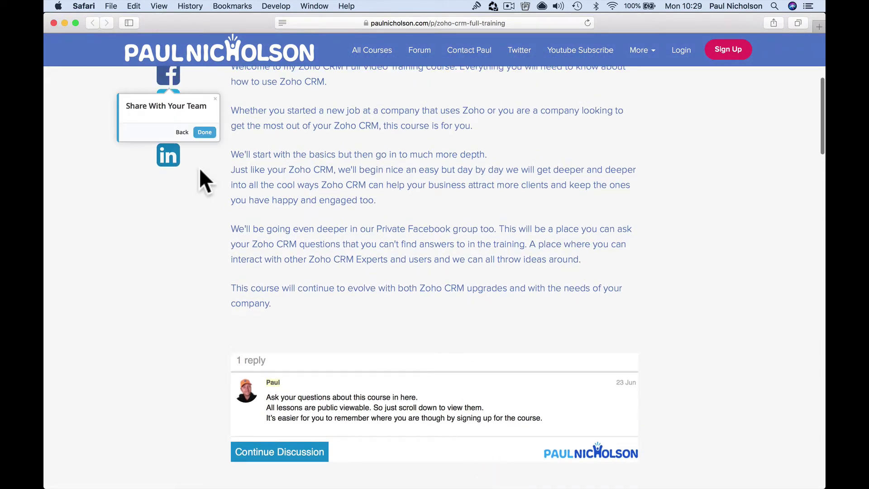
pyautogui.scroll(3, 191, 194)
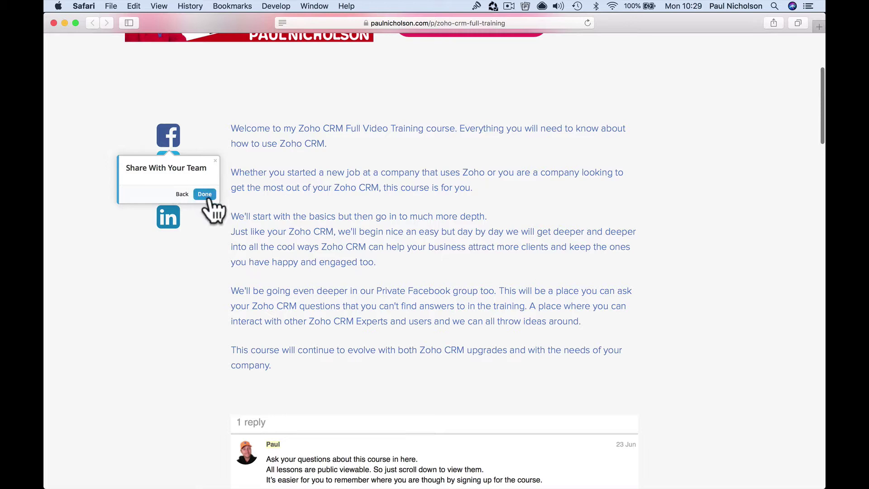
pyautogui.click(207, 194)
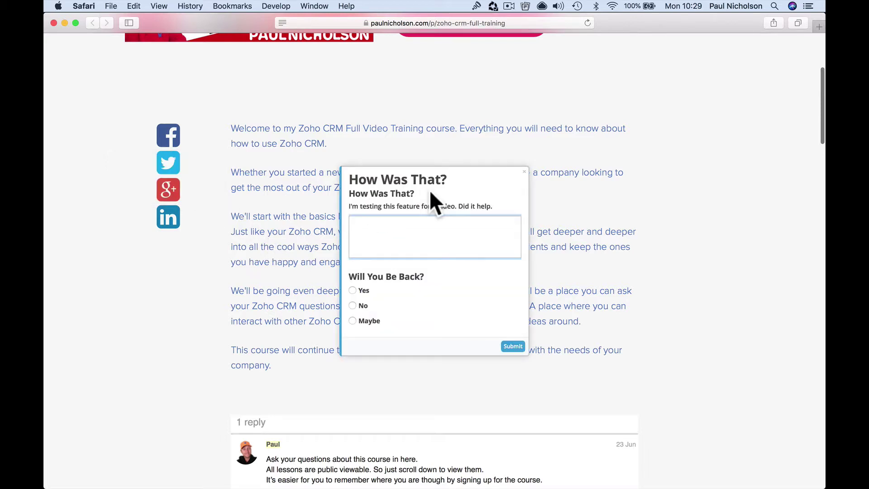
pyautogui.press('Escape')
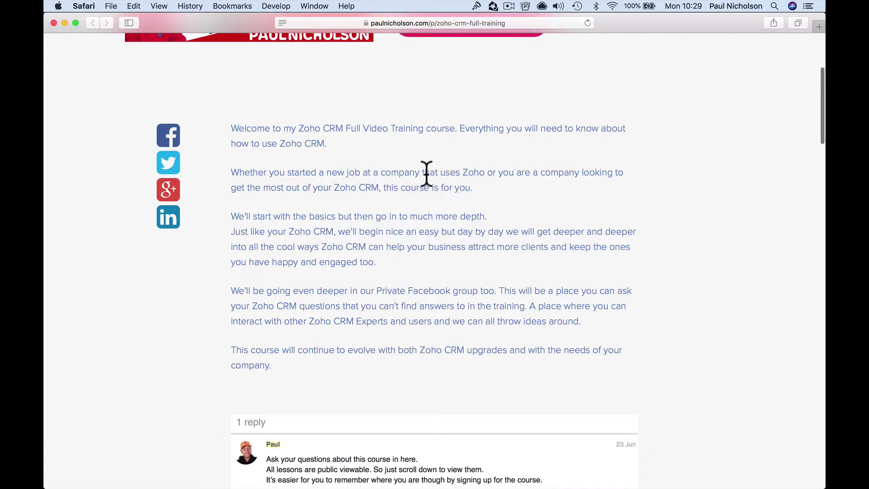
pyautogui.scroll(8, 425, 175)
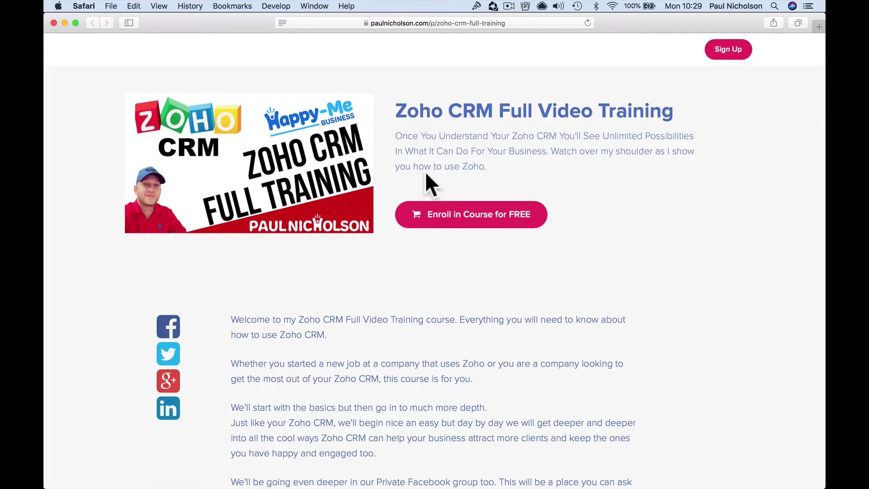
# - Switch to Chrome showing the WalkMe homepage
pyautogui.moveTo(285, 481)
pyautogui.click(231, 480)
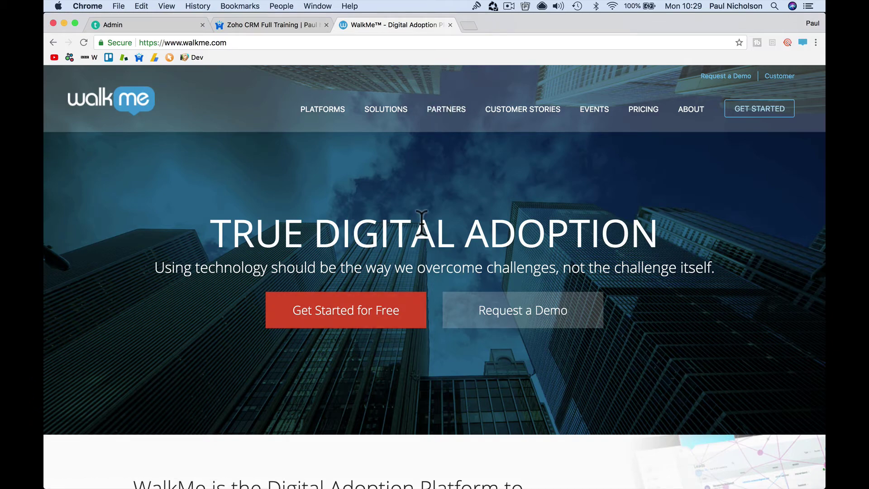
pyautogui.scroll(-8, 422, 222)
pyautogui.scroll(8, 421, 222)
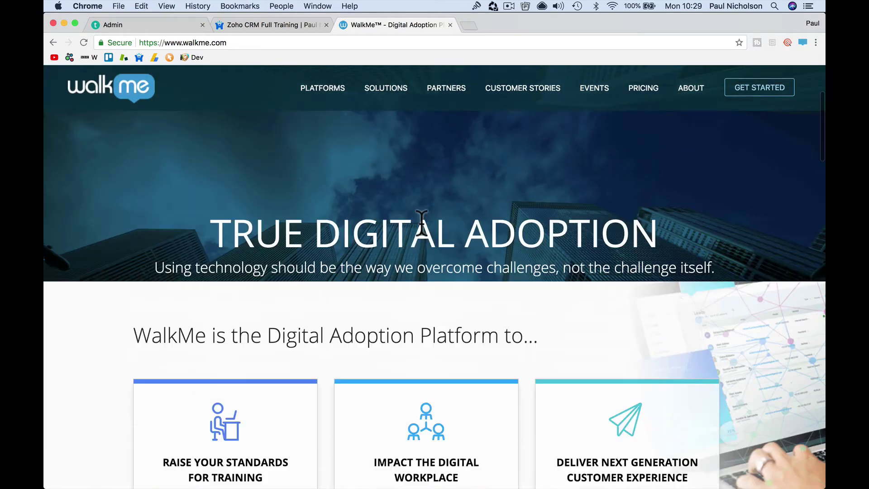
# - Open WalkMe's pricing page and look over the plan features
pyautogui.click(633, 117)
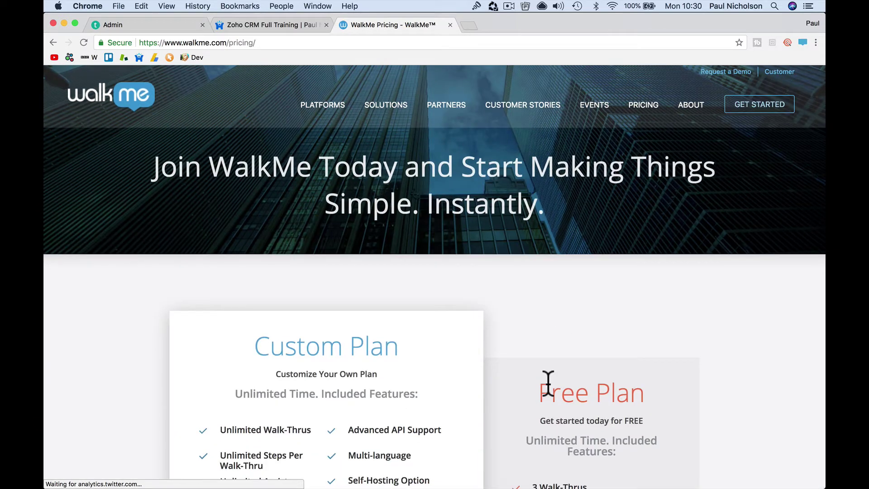
pyautogui.scroll(-4, 548, 382)
pyautogui.scroll(-2, 547, 381)
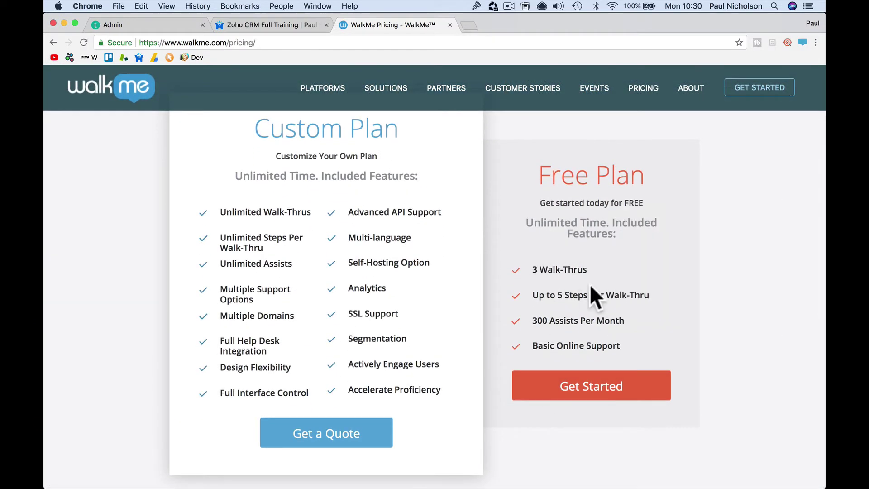
pyautogui.moveTo(601, 293)
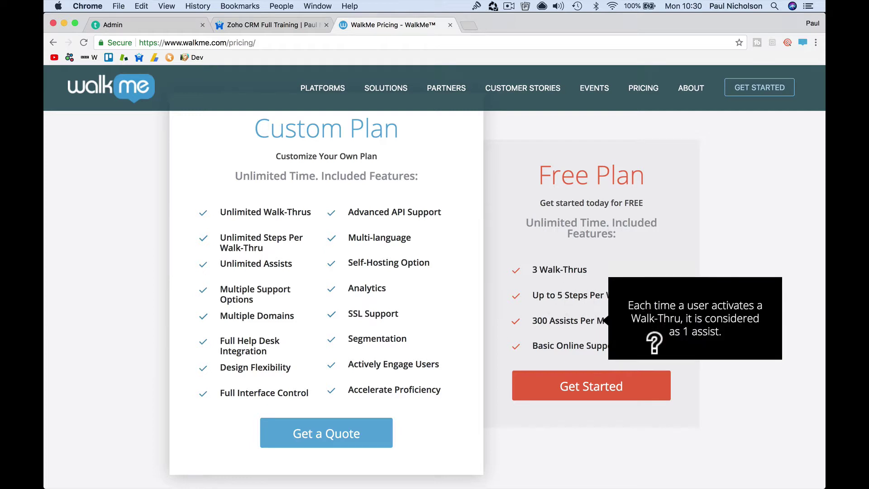
pyautogui.moveTo(530, 345)
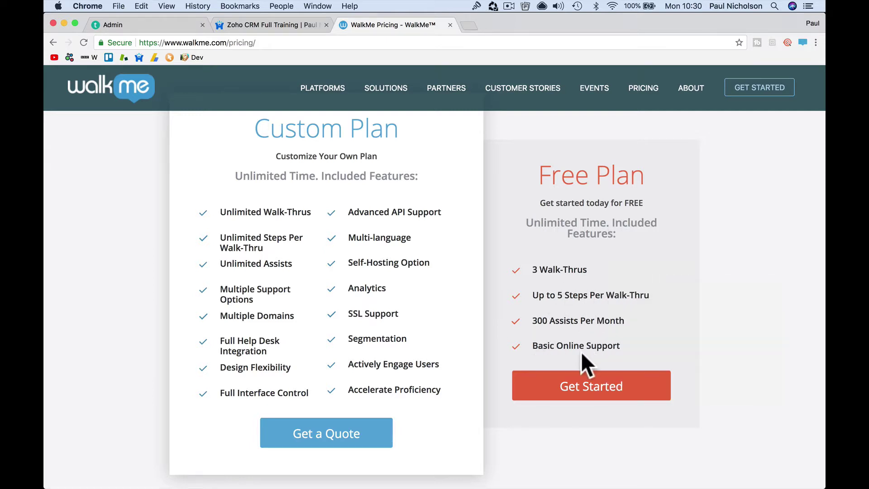
pyautogui.moveTo(581, 349)
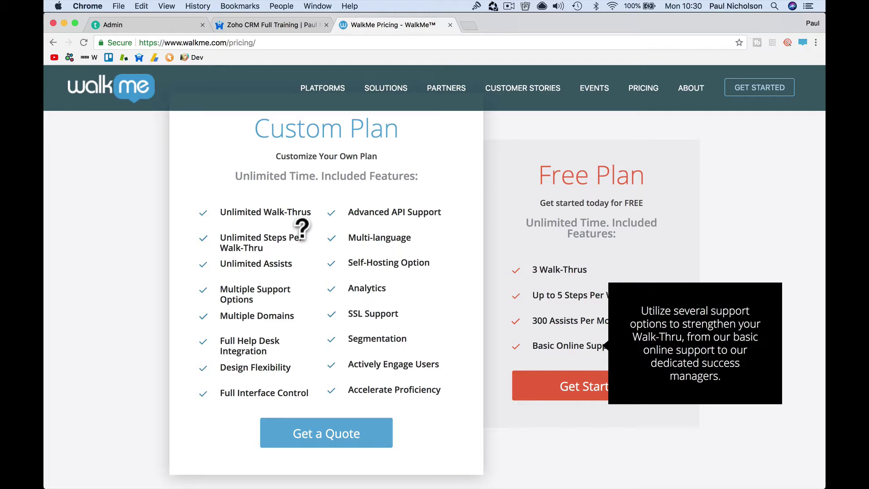
pyautogui.moveTo(266, 312)
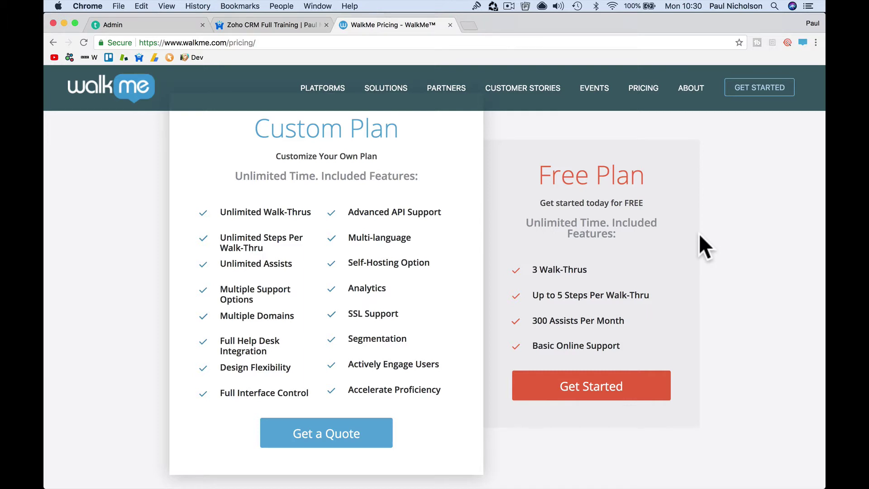
# - Open and close the free plan sign-up form, then bring up the WalkMe editor
pyautogui.click(606, 395)
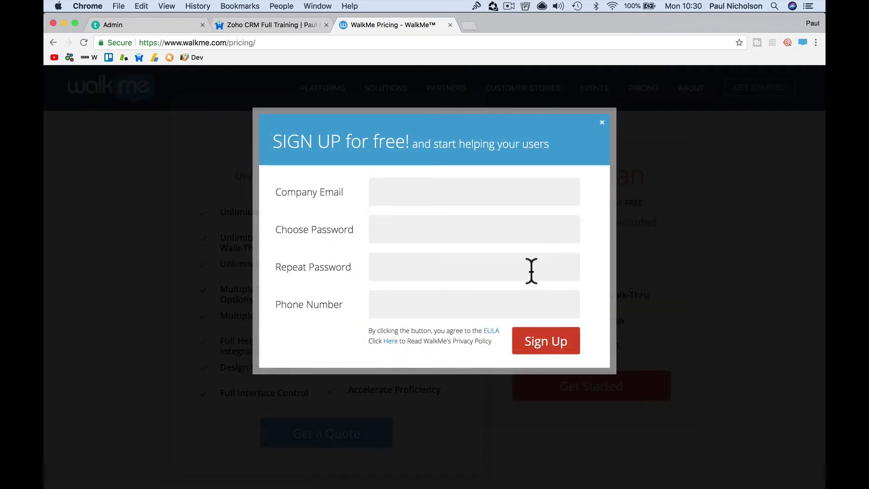
pyautogui.click(602, 122)
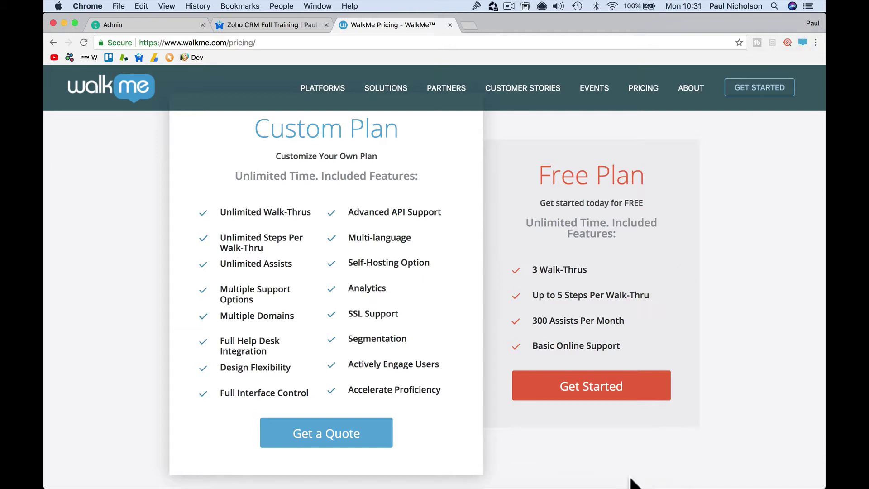
pyautogui.click(609, 470)
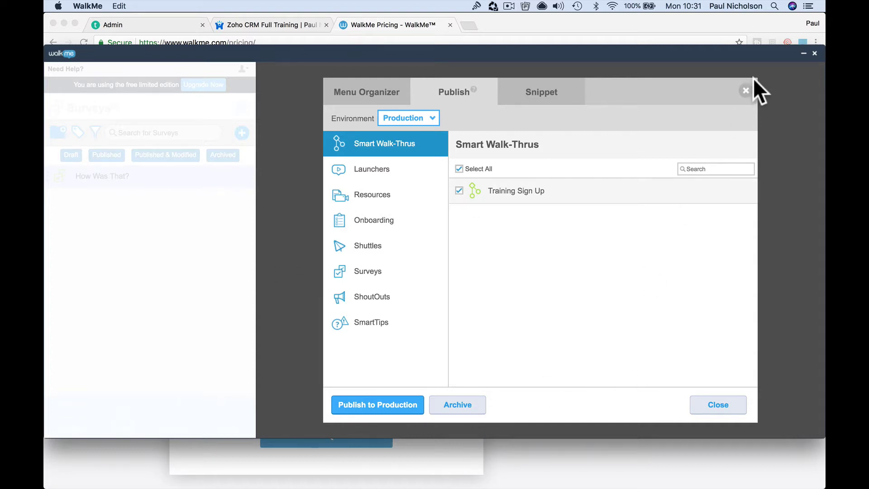
# - Close the publish settings and switch to the Zoho CRM course page tab
pyautogui.click(746, 90)
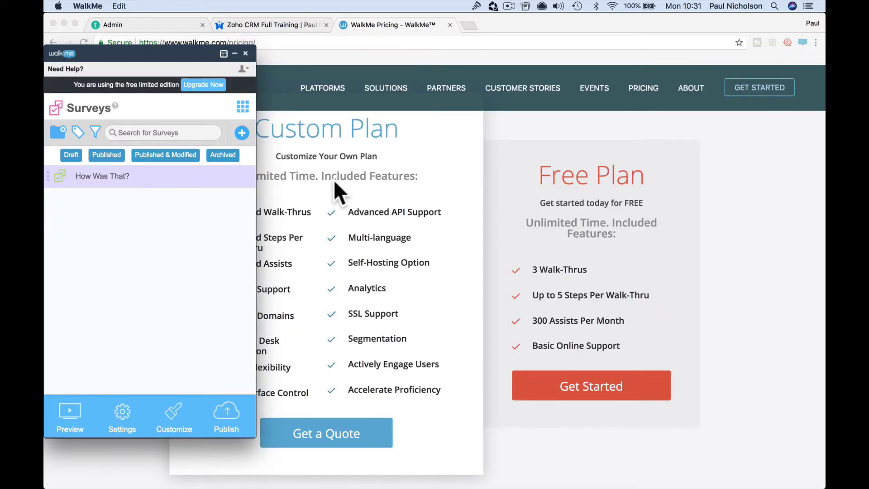
pyautogui.click(407, 145)
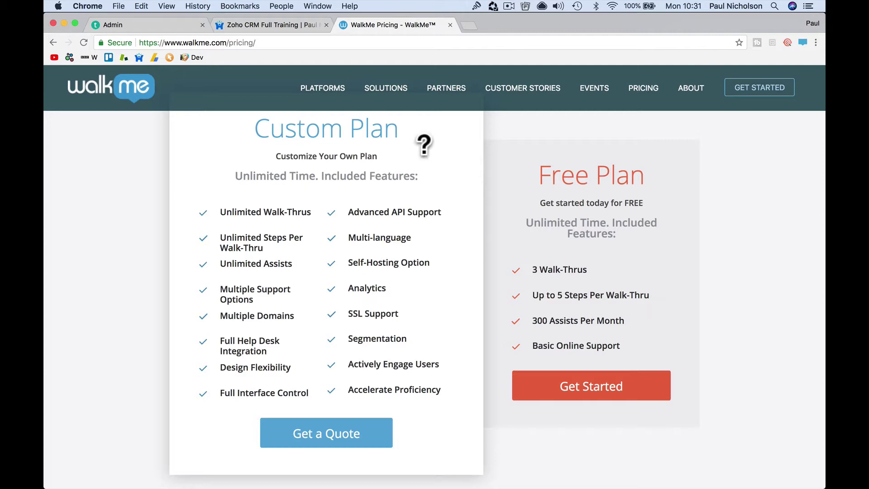
pyautogui.click(263, 22)
pyautogui.scroll(3, 415, 92)
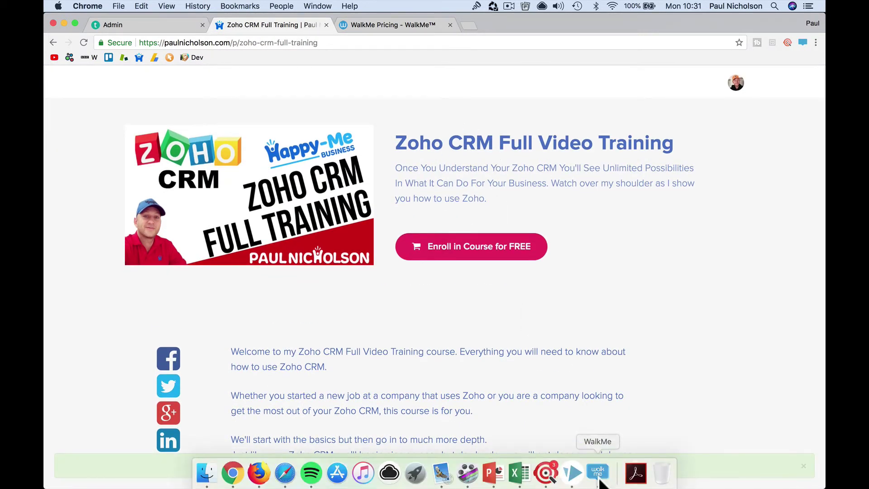
# - In the WalkMe editor, go to the Smart Walk-Thrus app and open Training Sign Up
pyautogui.click(601, 473)
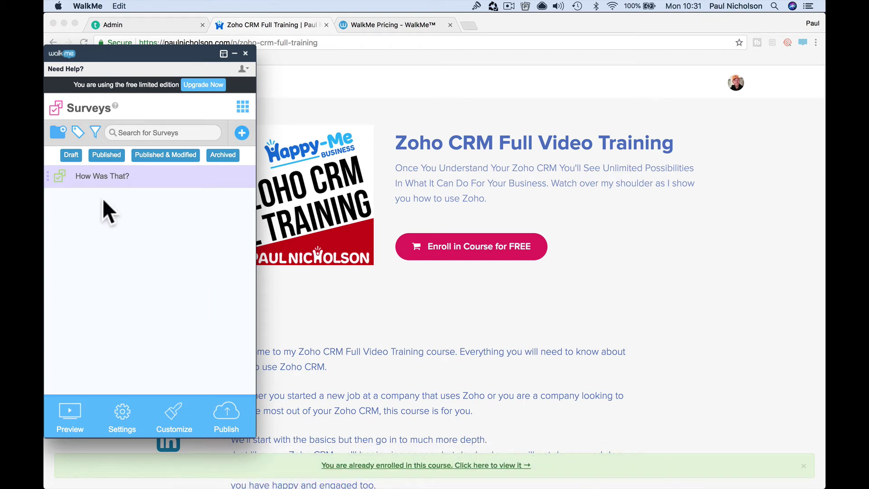
pyautogui.click(236, 107)
pyautogui.click(141, 155)
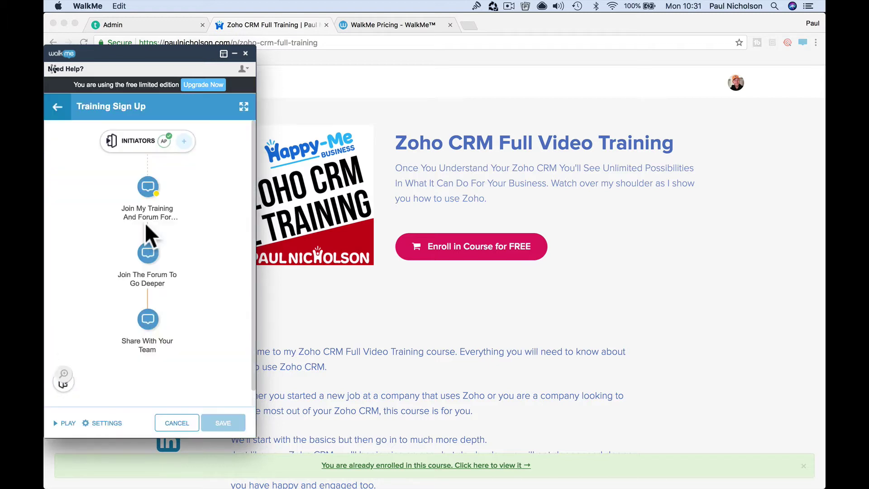
pyautogui.moveTo(141, 204)
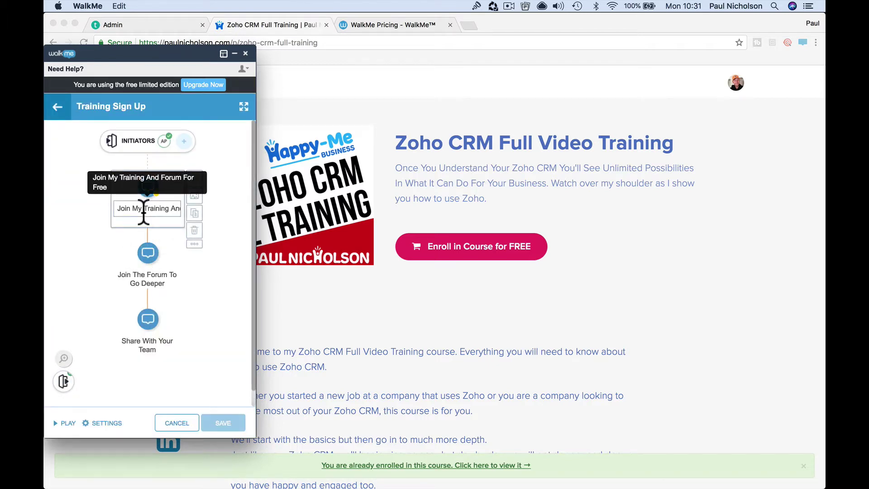
# - Play the existing Training Sign Up walk-thru and step through its balloons to the end
pyautogui.moveTo(172, 273)
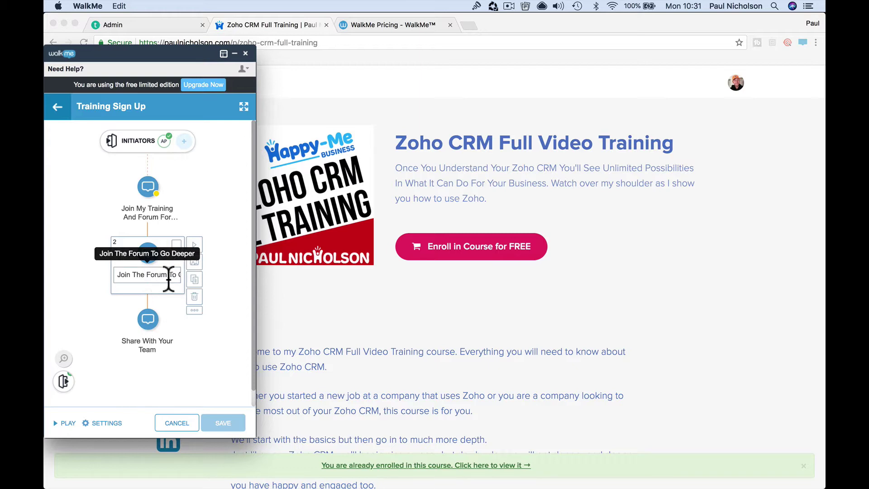
pyautogui.moveTo(147, 366)
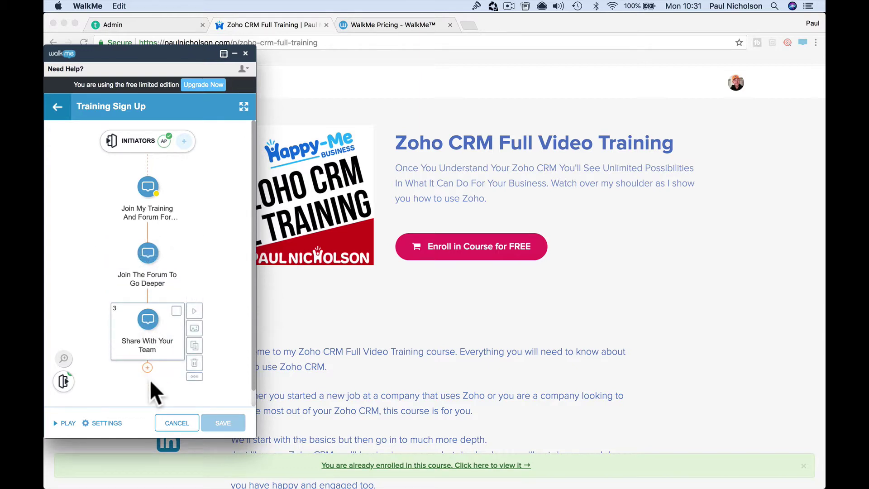
pyautogui.click(65, 423)
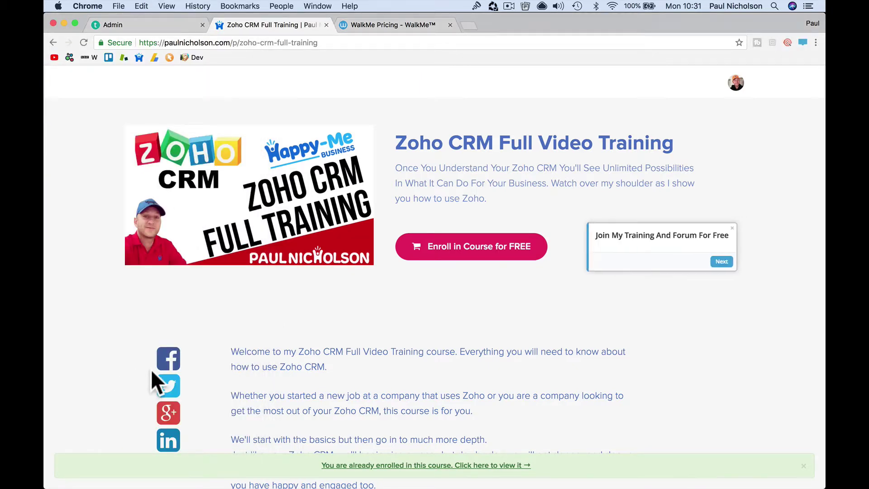
pyautogui.click(684, 262)
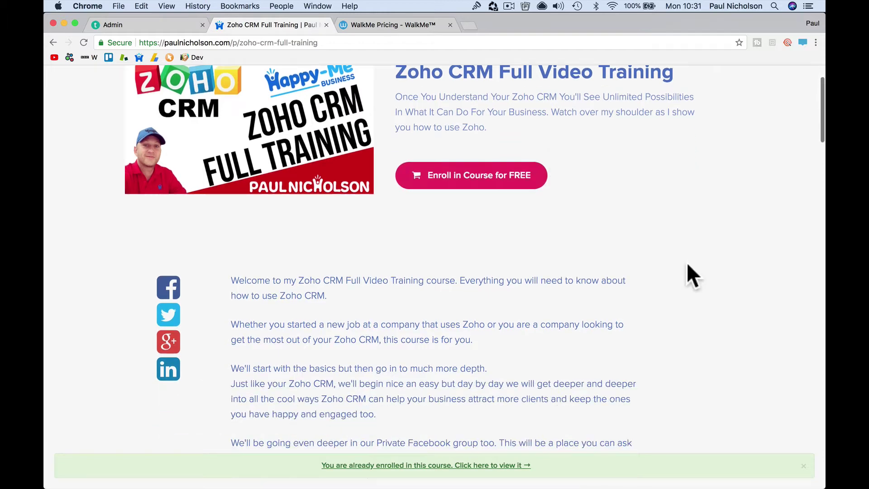
pyautogui.click(481, 451)
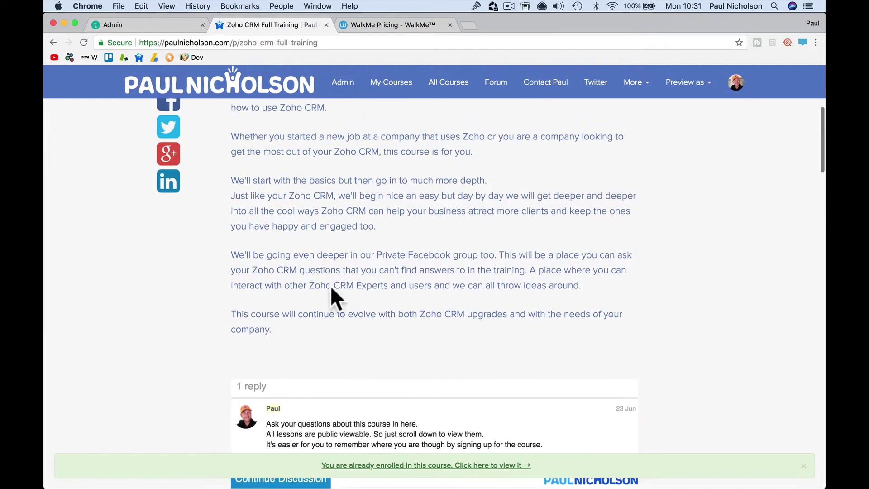
pyautogui.click(203, 167)
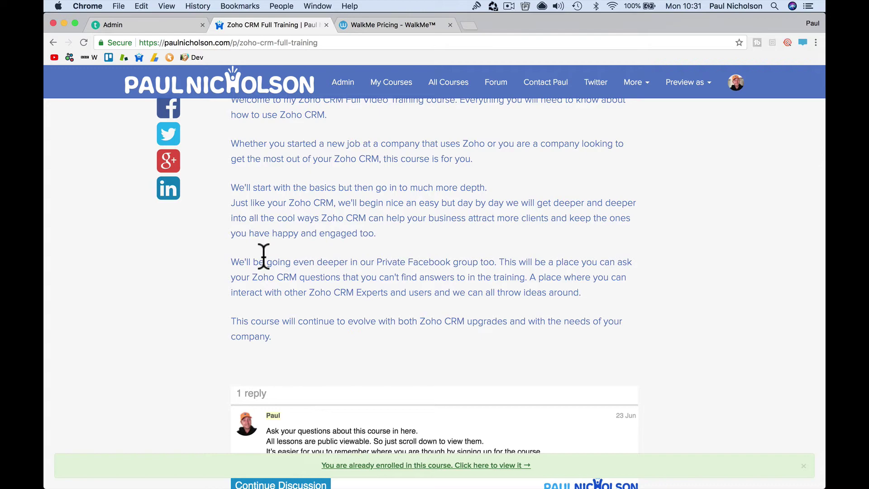
pyautogui.scroll(6, 264, 256)
pyautogui.scroll(-10, 284, 230)
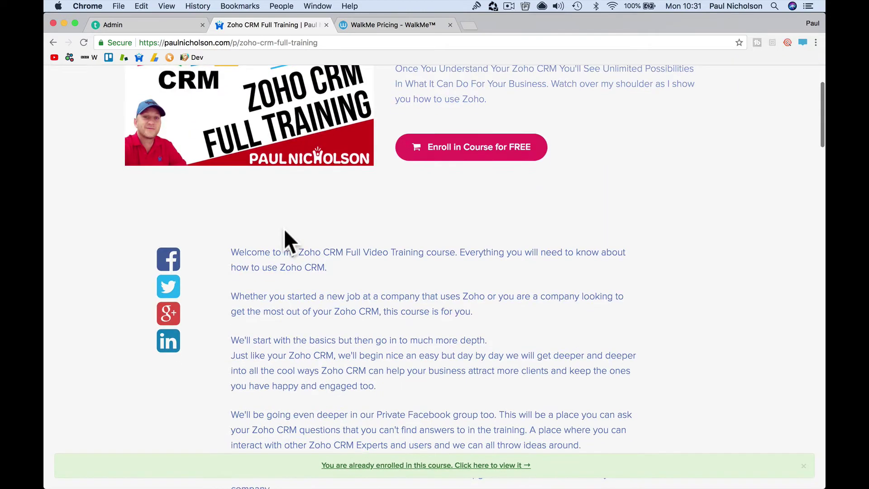
pyautogui.scroll(9, 284, 228)
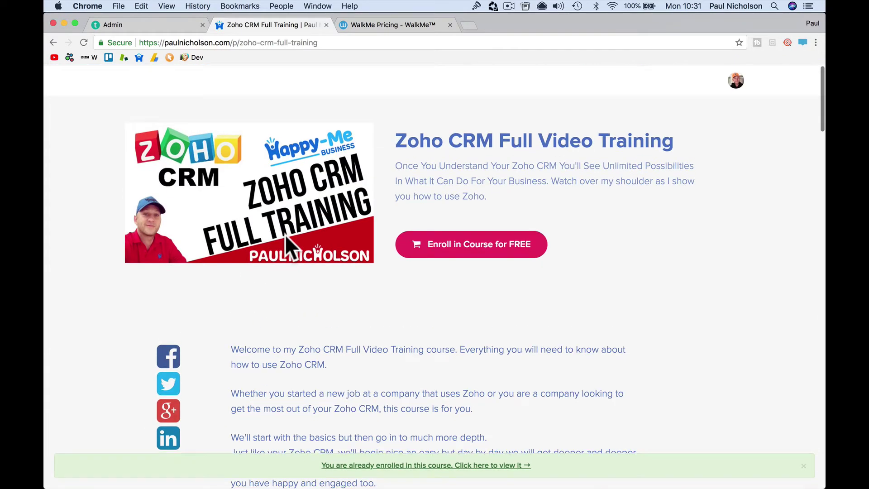
pyautogui.scroll(-10, 286, 236)
# - Go to the site homepage and look at the Working In A Company course page
pyautogui.click(250, 93)
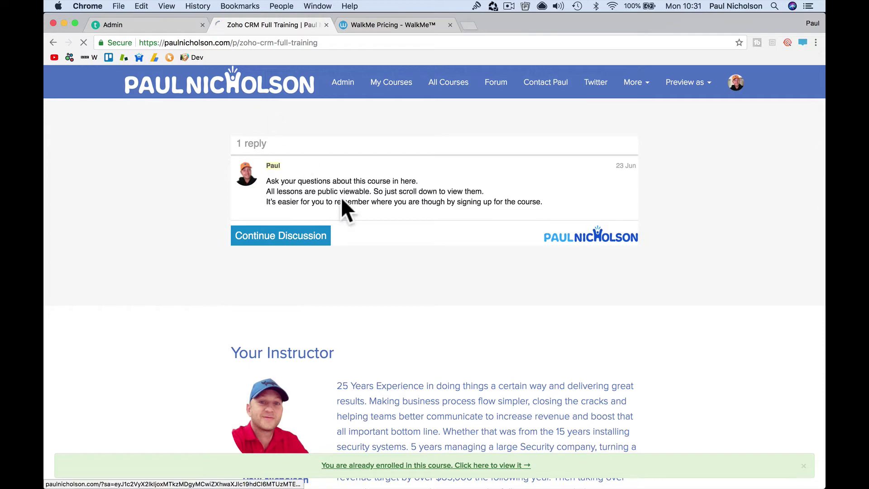
pyautogui.scroll(-6, 395, 307)
pyautogui.scroll(-5, 394, 307)
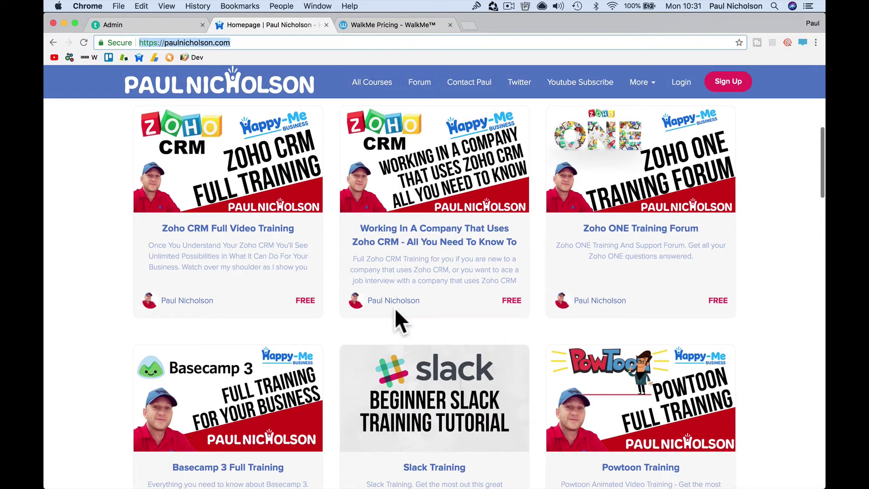
pyautogui.scroll(5, 401, 322)
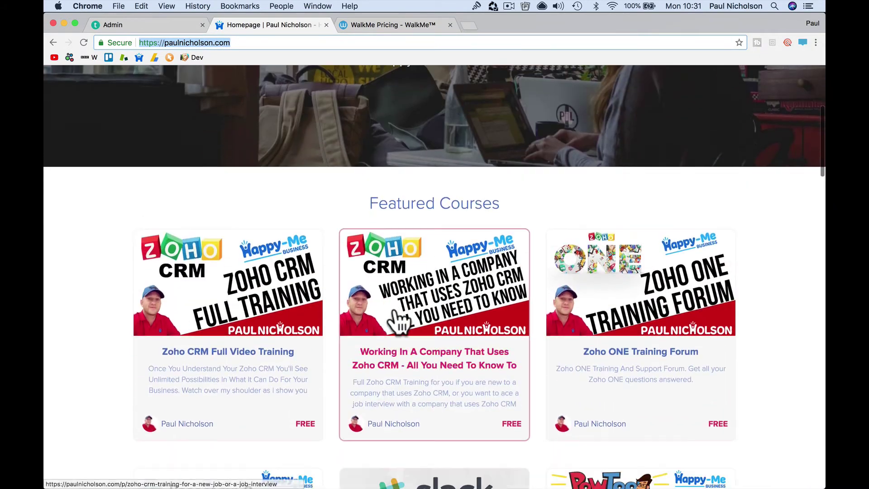
pyautogui.scroll(-2, 398, 319)
pyautogui.scroll(1, 394, 294)
pyautogui.click(390, 262)
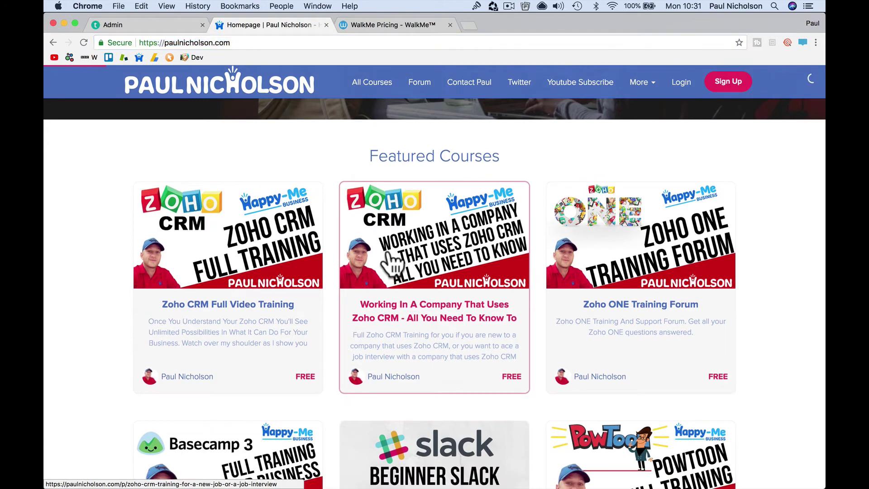
pyautogui.click(53, 42)
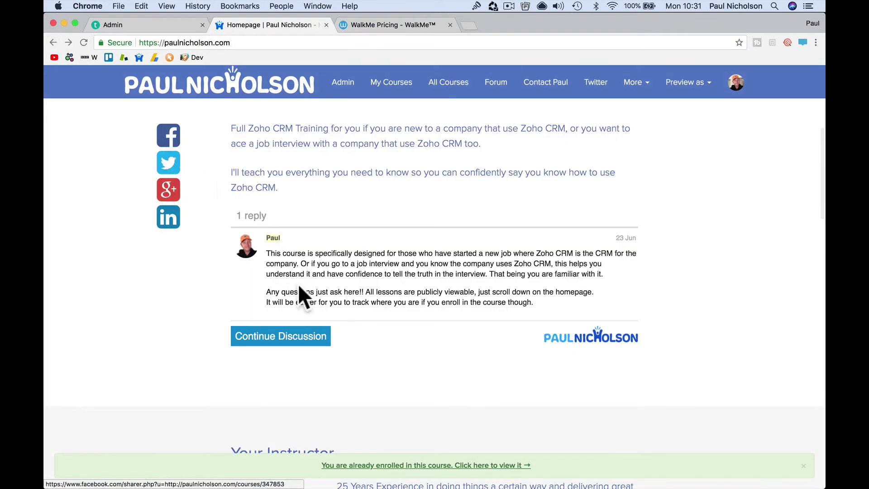
# - Return to the homepage and open the Zoho ONE Training Forum course page
pyautogui.scroll(6, 354, 308)
pyautogui.scroll(-10, 245, 102)
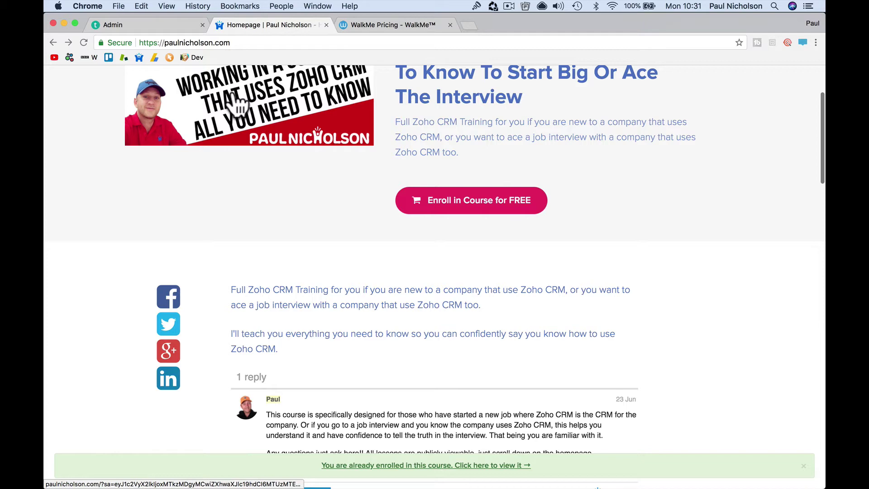
pyautogui.click(230, 101)
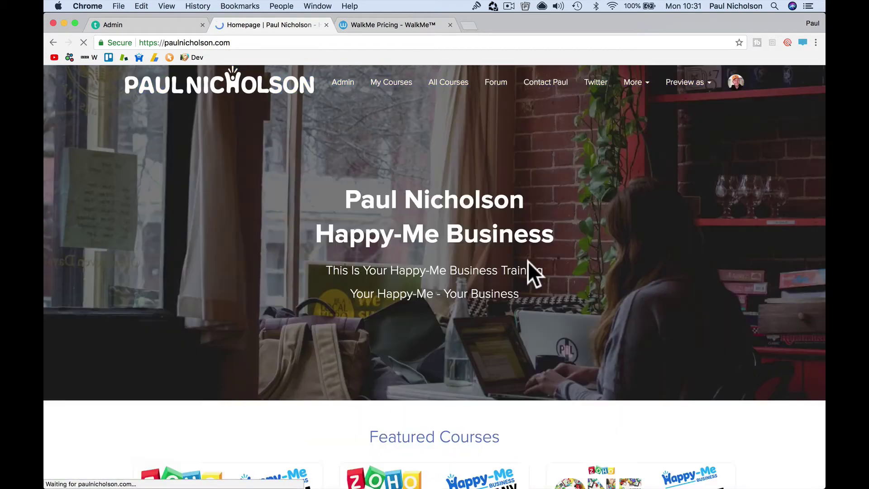
pyautogui.scroll(-5, 560, 340)
pyautogui.click(567, 374)
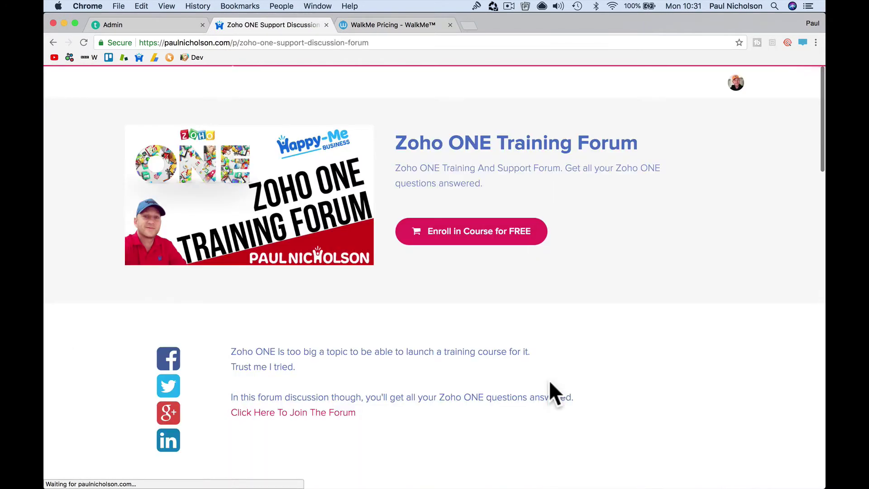
# - Back in the Smart Walk-Thrus list, add a new walk-thru named 'Zoho ONE Training'
pyautogui.moveTo(558, 485)
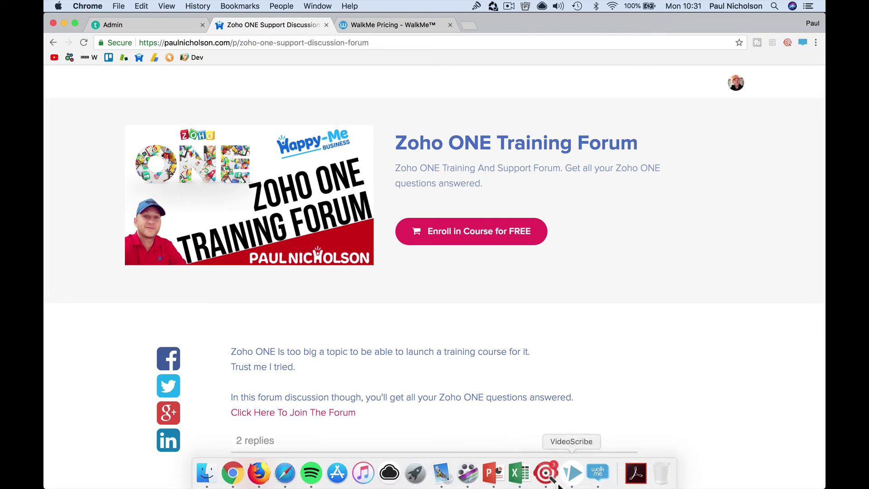
pyautogui.click(597, 472)
pyautogui.click(59, 107)
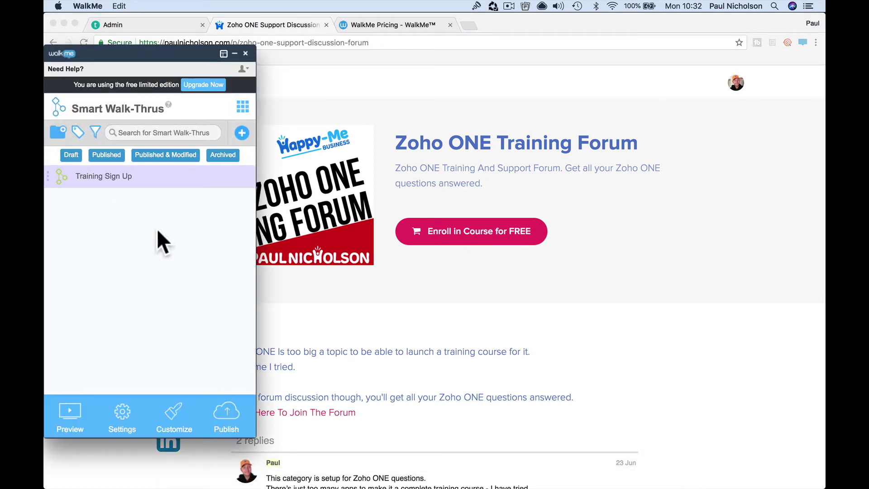
pyautogui.click(241, 133)
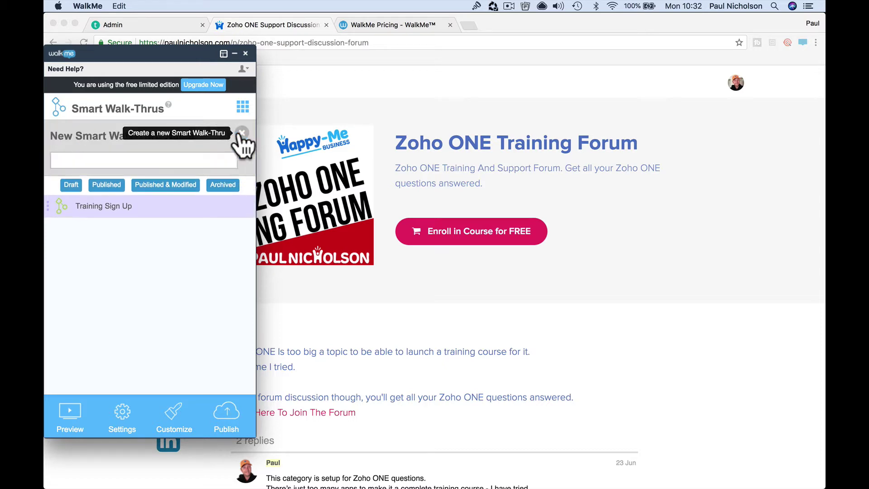
pyautogui.write('Zoho ONE Training')
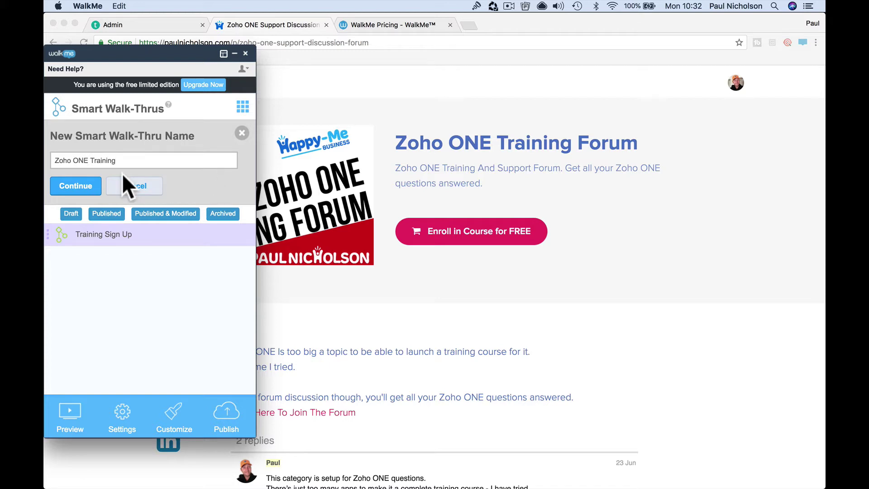
pyautogui.click(84, 187)
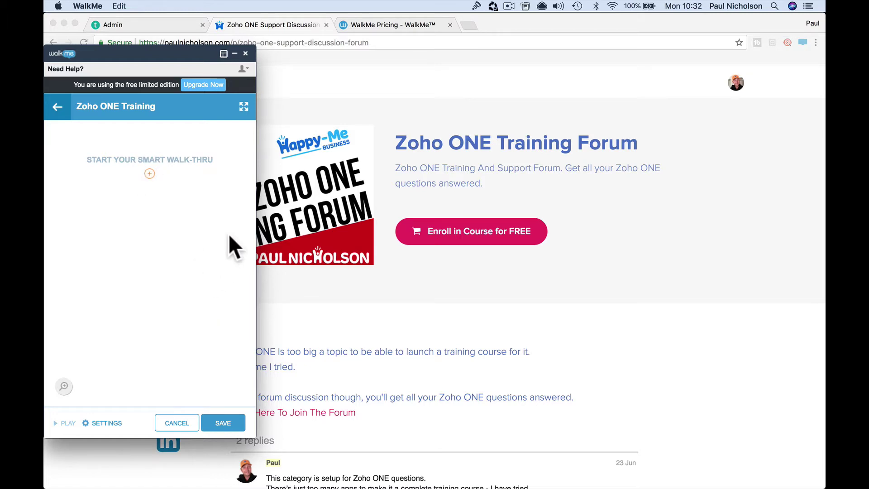
# - Attach a step to the Enroll in Course for FREE button titled 'Join My Training For Free'
pyautogui.moveTo(150, 177)
pyautogui.click(150, 173)
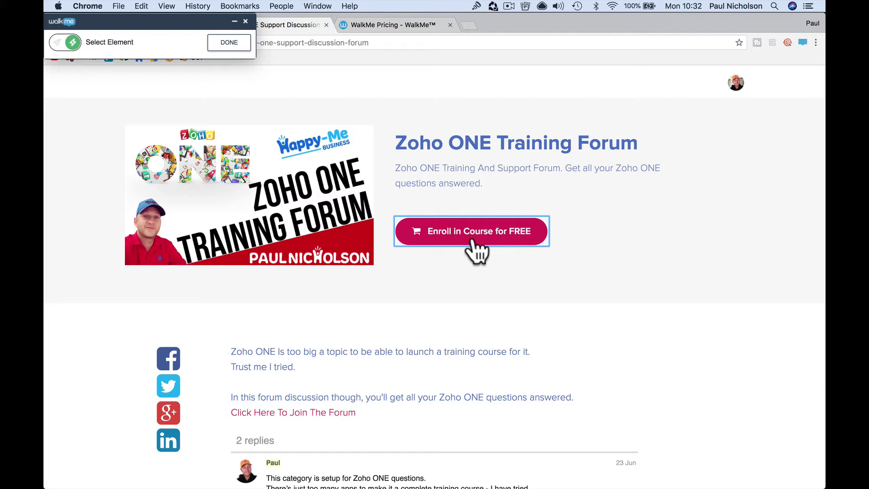
pyautogui.click(509, 249)
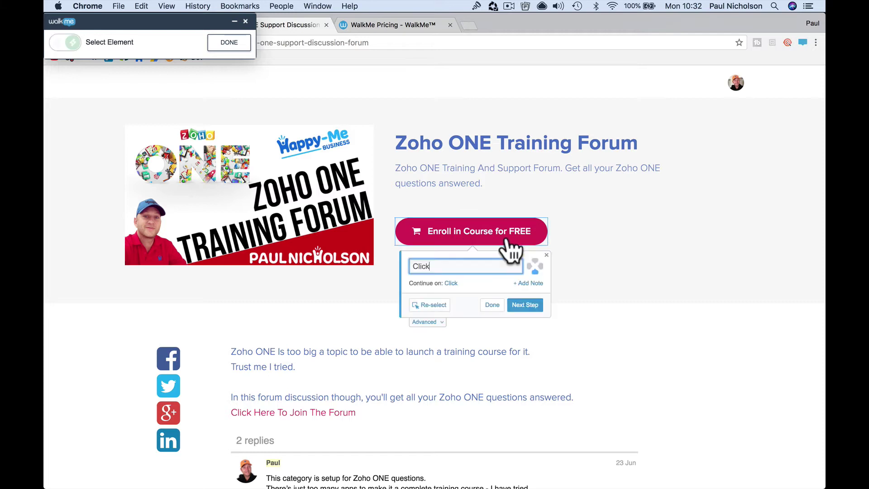
pyautogui.doubleClick(469, 266)
pyautogui.write('Join My Training For Free')
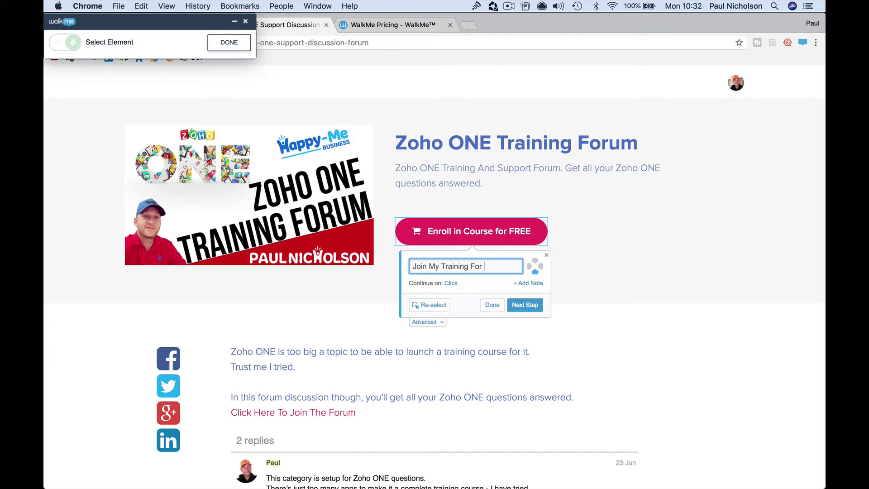
pyautogui.click(531, 304)
# - Add a step on the forum replies box titled 'Join The Discussion…'
pyautogui.scroll(-5, 530, 335)
pyautogui.scroll(-7, 531, 336)
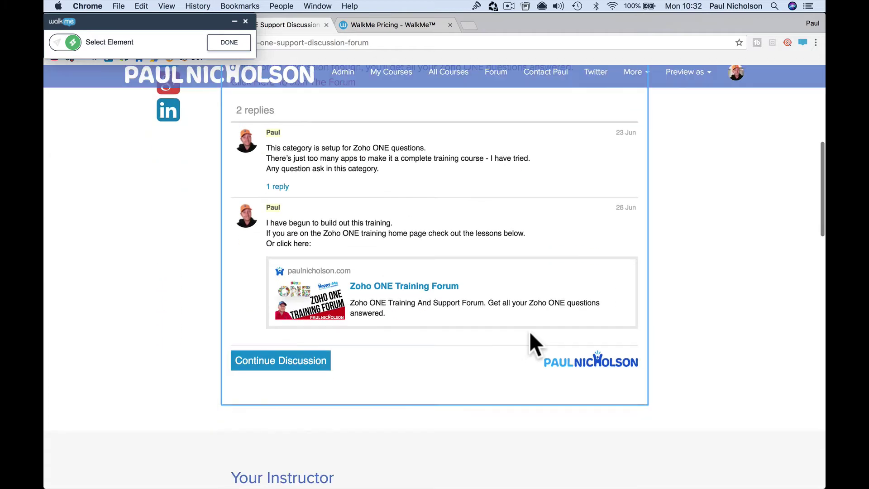
pyautogui.scroll(5, 530, 336)
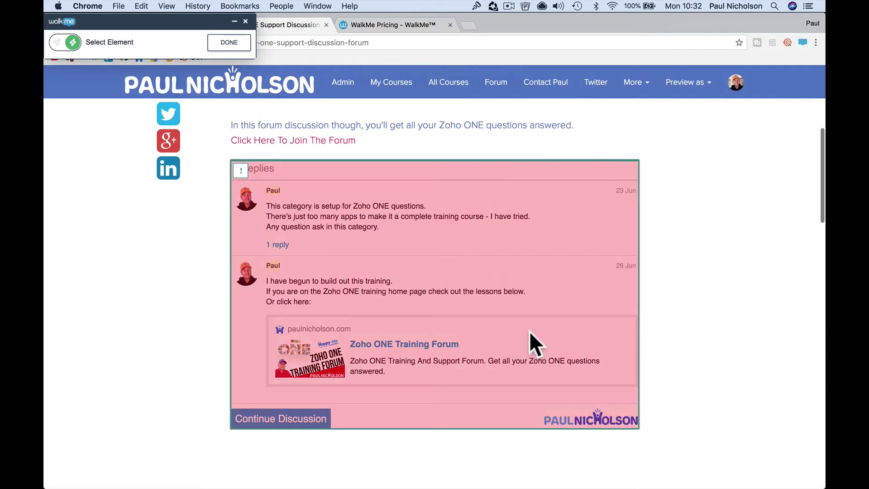
pyautogui.click(474, 397)
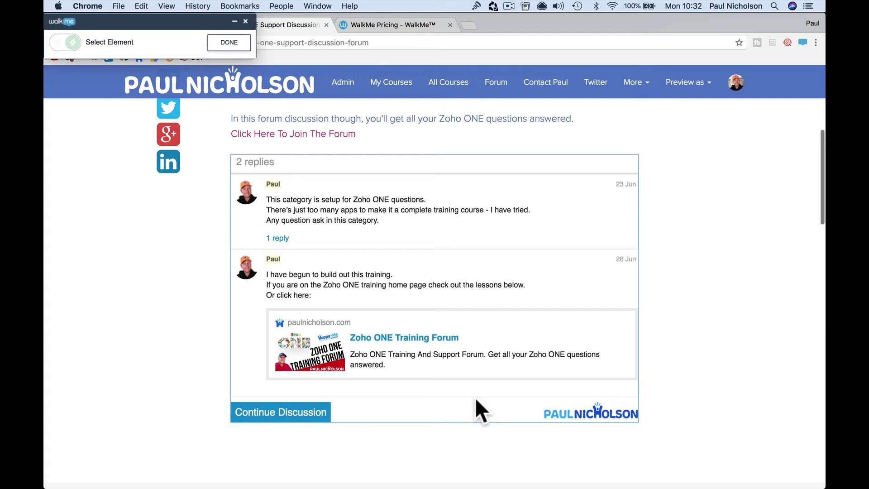
pyautogui.hotkey('alt', 'shift', 'Left')
pyautogui.hotkey('alt', 'shift', 'Left')
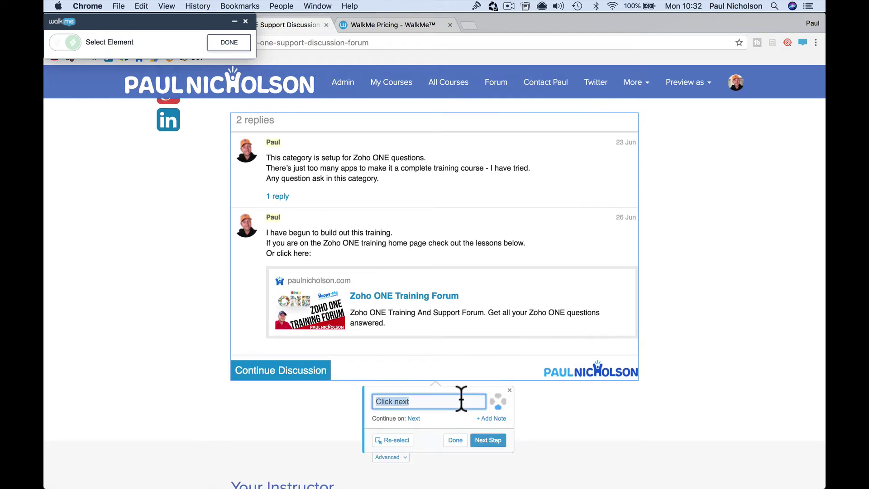
pyautogui.write('Join The Discussion To')
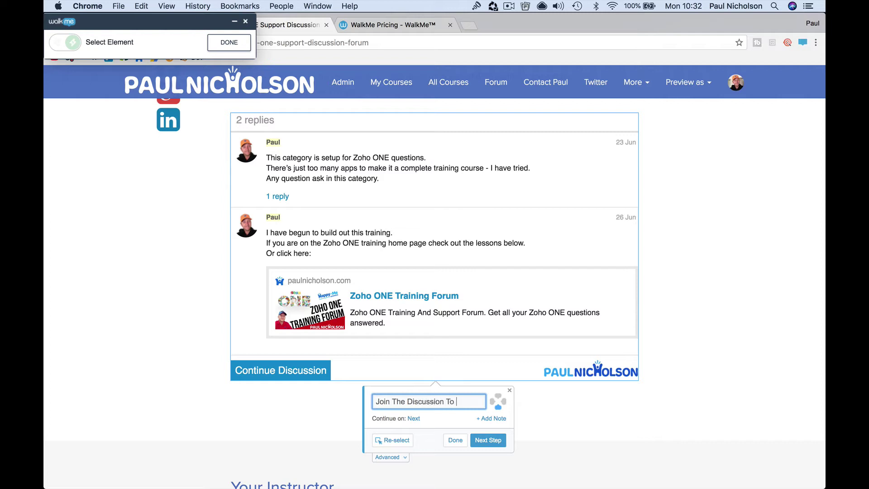
pyautogui.write('eep')
pyautogui.press('BackSpace')
pyautogui.press('BackSpace')
pyautogui.press('BackSpace')
pyautogui.write('eeper')
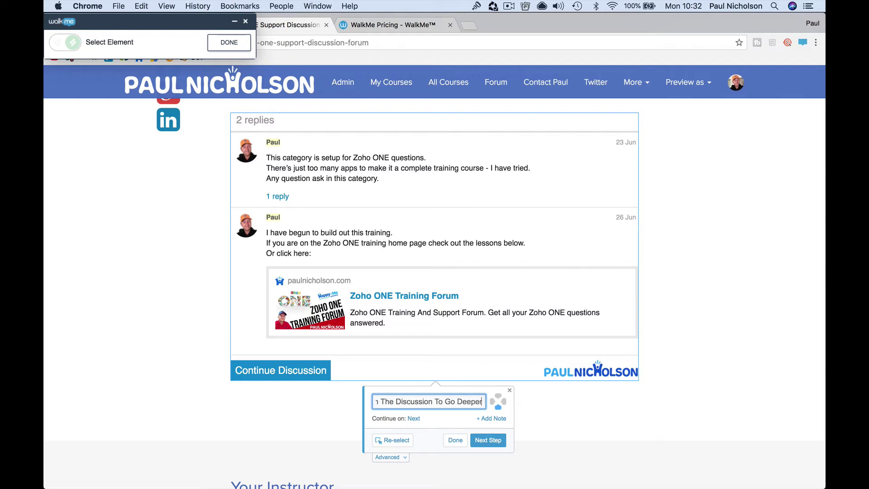
pyautogui.click(487, 439)
# - Add a step on the social icons titled 'Share With Your Team'
pyautogui.scroll(2, 442, 372)
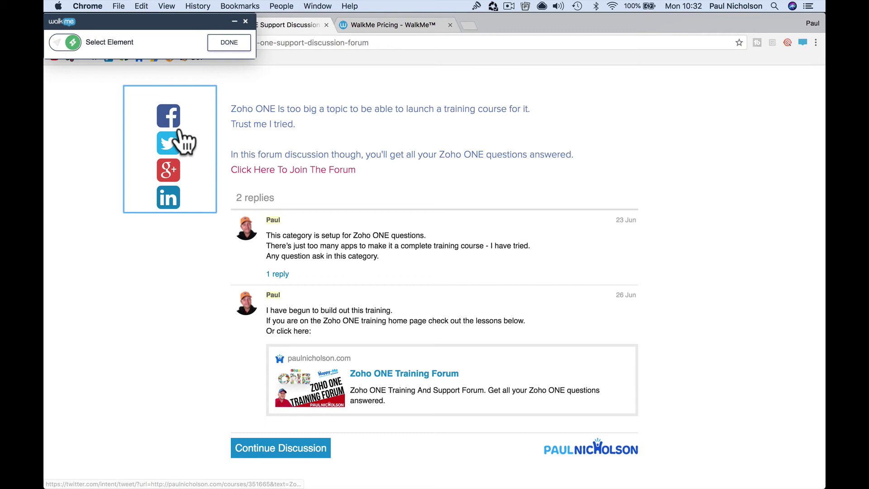
pyautogui.click(187, 119)
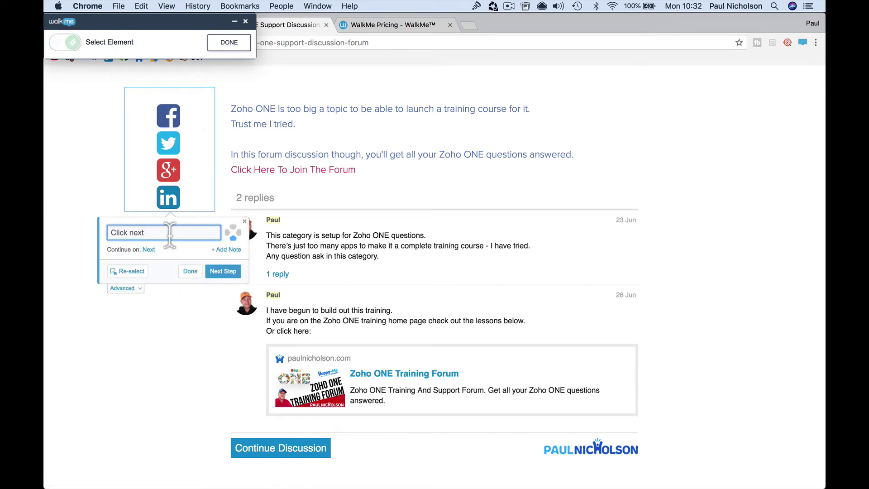
pyautogui.write('Share With Your Team')
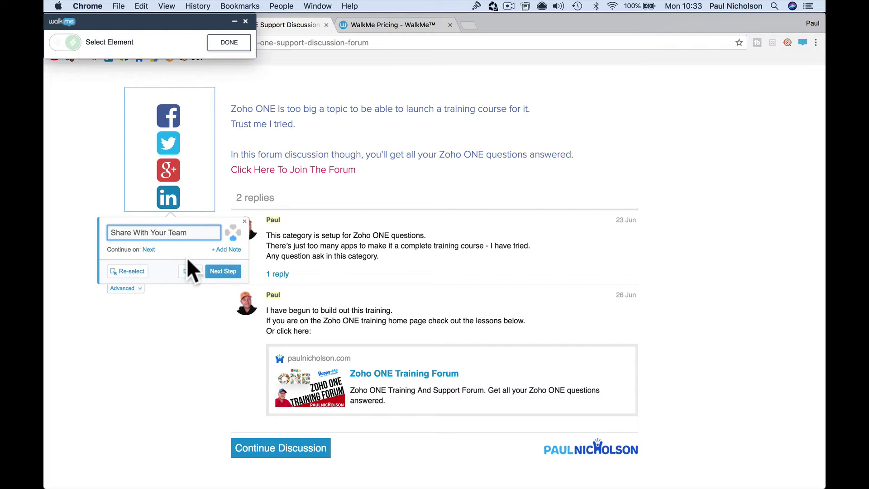
pyautogui.click(223, 272)
# - Add a final step on the Class Curriculum box titled 'View Lessons' and finish
pyautogui.scroll(5, 427, 237)
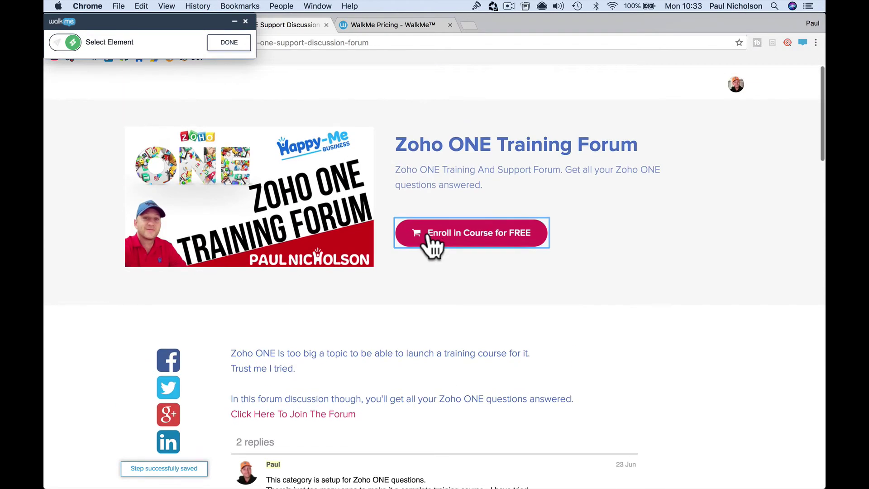
pyautogui.scroll(-10, 432, 244)
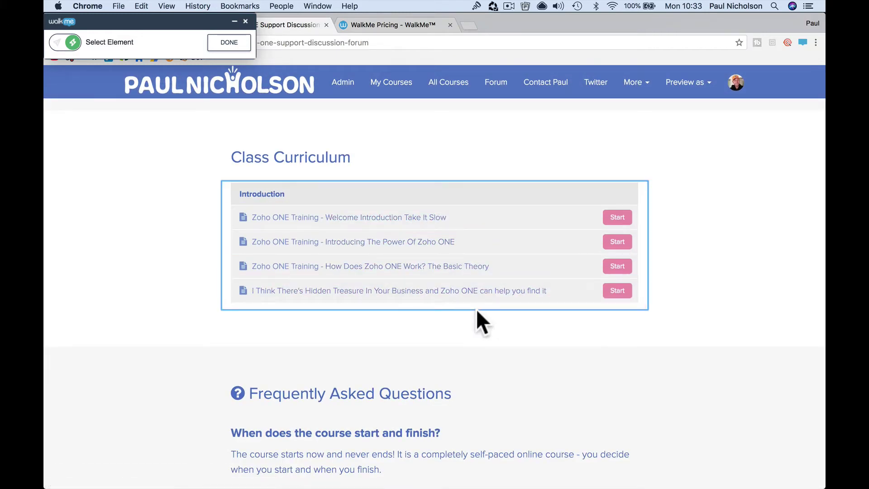
pyautogui.click(474, 314)
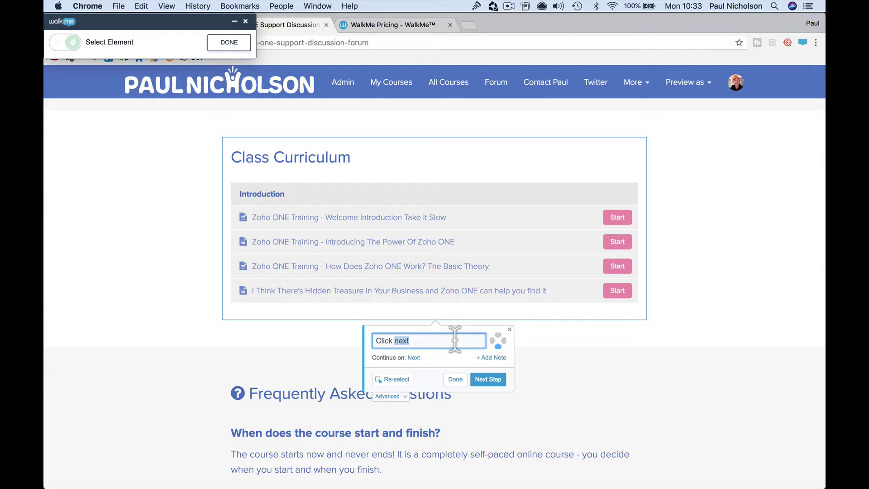
pyautogui.tripleClick(454, 339)
pyautogui.write('View Lessons')
pyautogui.click(455, 379)
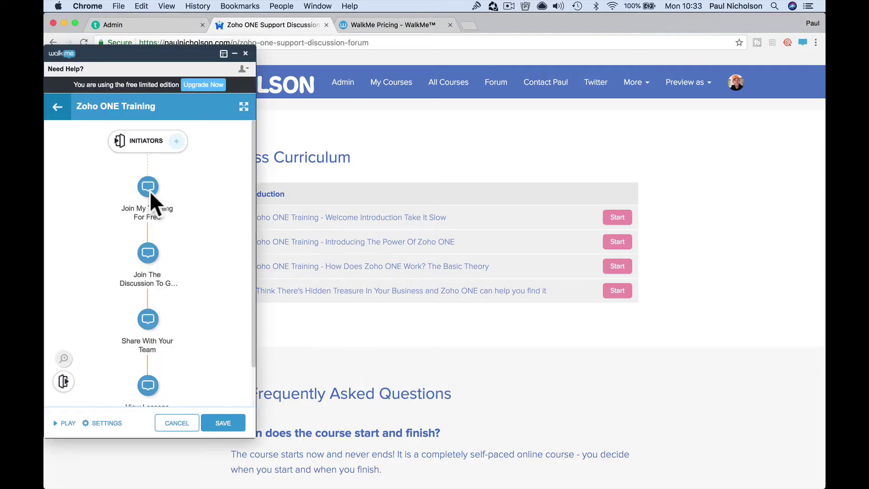
# - Save the walk-thru's changes and name a new launcher for it
pyautogui.click(175, 142)
pyautogui.click(175, 142)
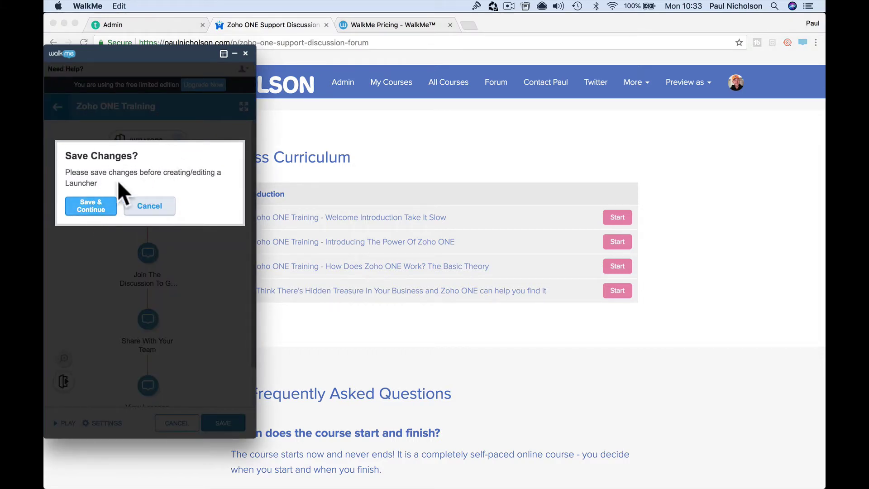
pyautogui.click(108, 207)
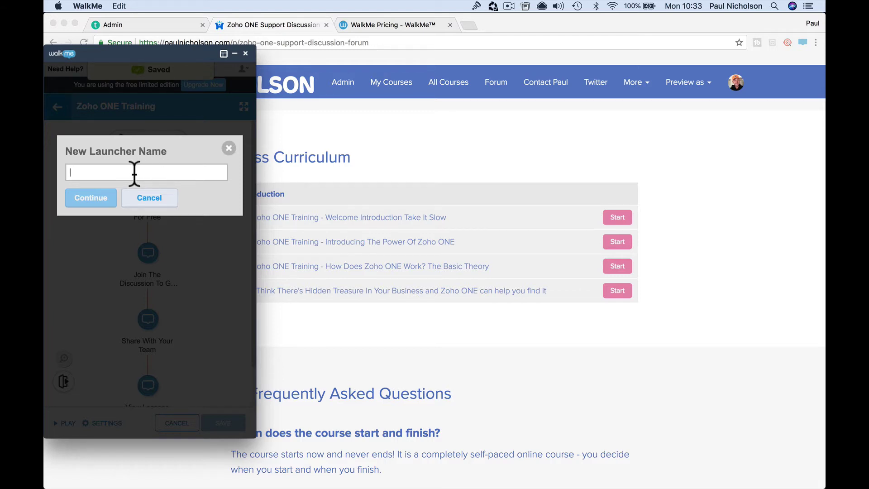
pyautogui.write('Open Page')
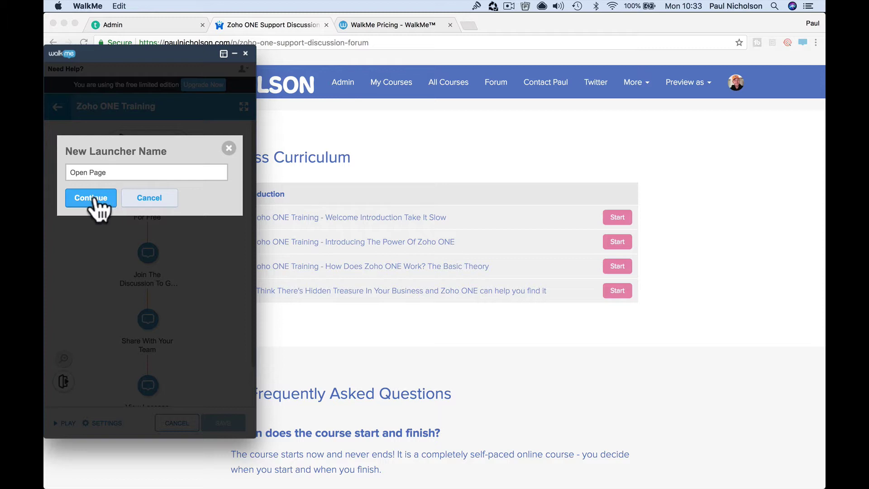
pyautogui.click(92, 199)
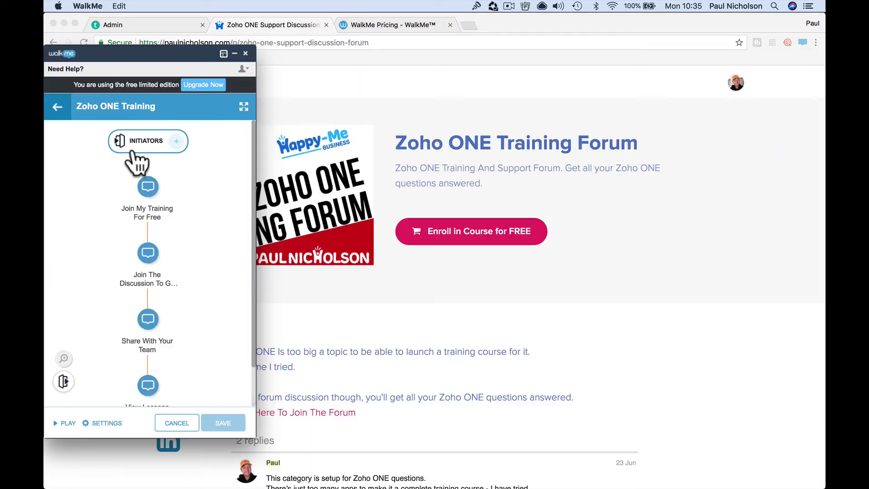
# - Create an Auto Play rule using URL > Current URL > Is
pyautogui.click(122, 149)
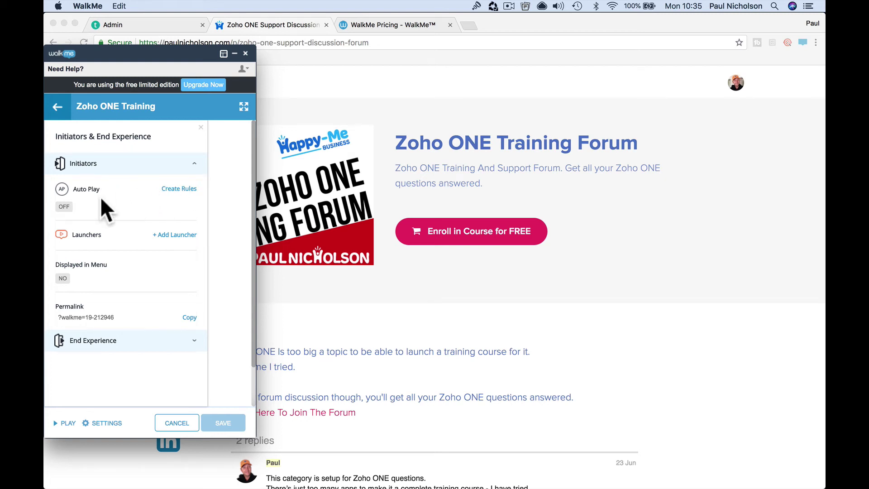
pyautogui.click(172, 190)
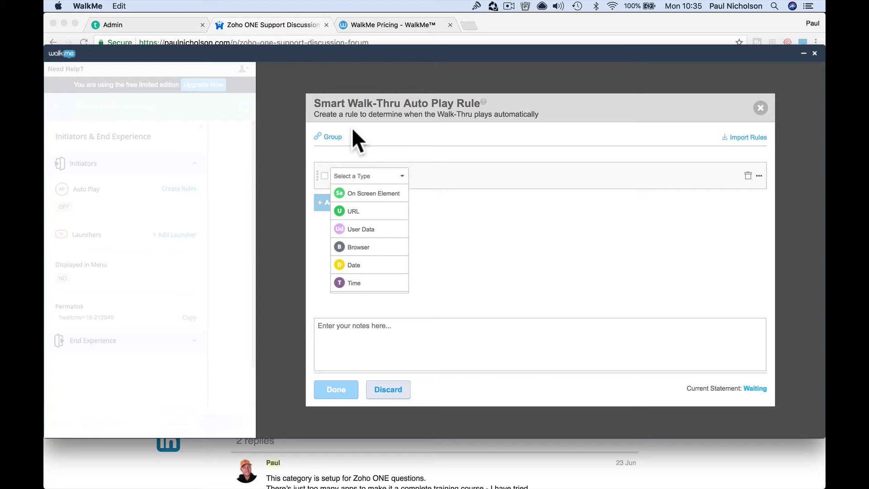
pyautogui.click(381, 212)
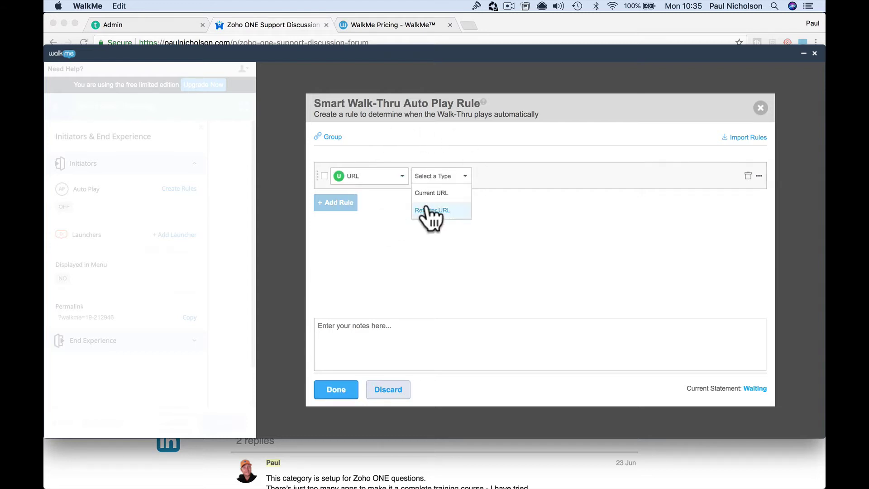
pyautogui.click(447, 195)
pyautogui.click(496, 237)
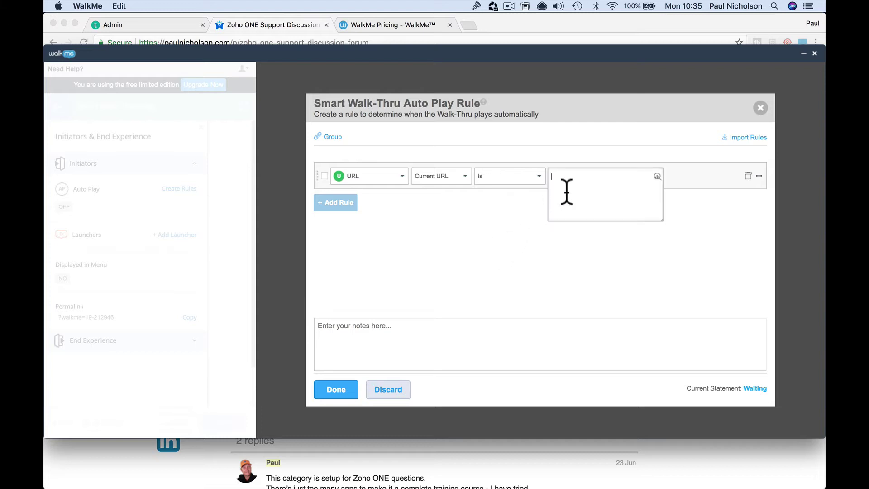
pyautogui.click(275, 40)
pyautogui.press('super+c')
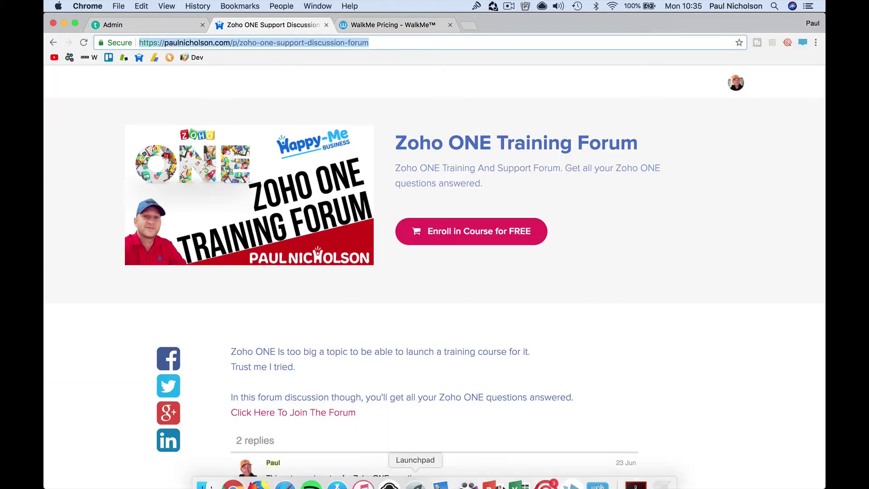
pyautogui.click(598, 485)
pyautogui.click(573, 177)
pyautogui.press('super+v')
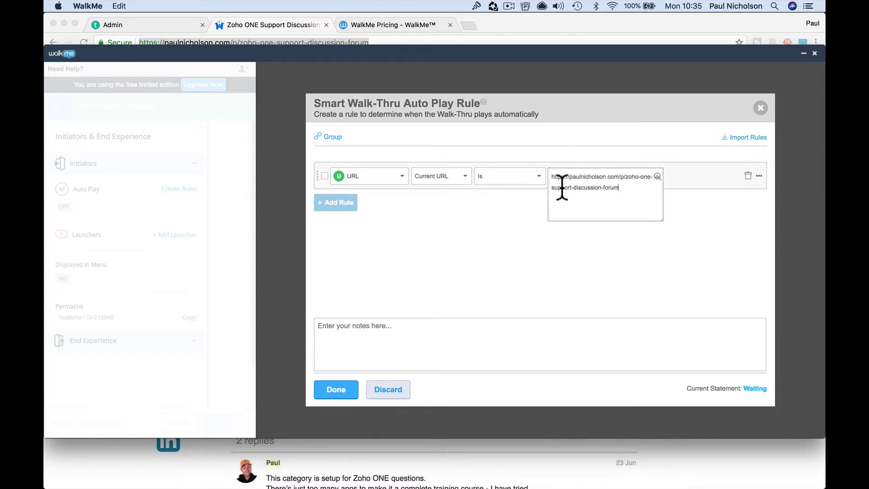
pyautogui.click(455, 226)
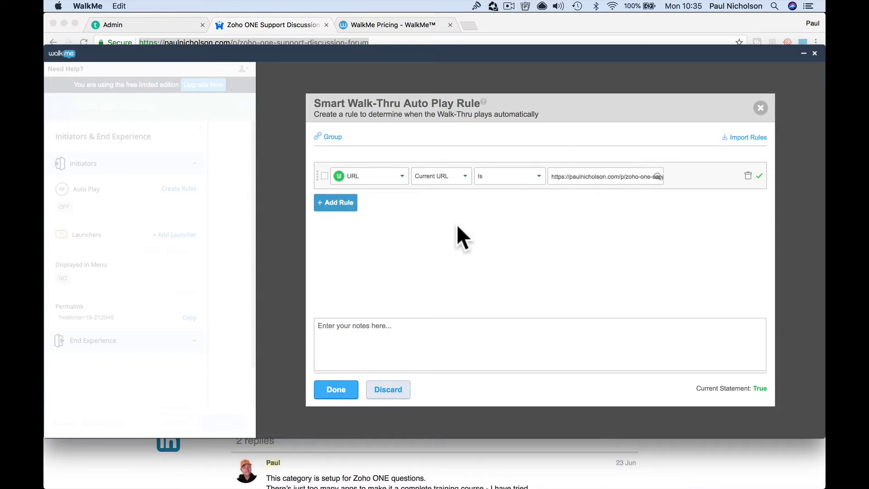
pyautogui.click(347, 203)
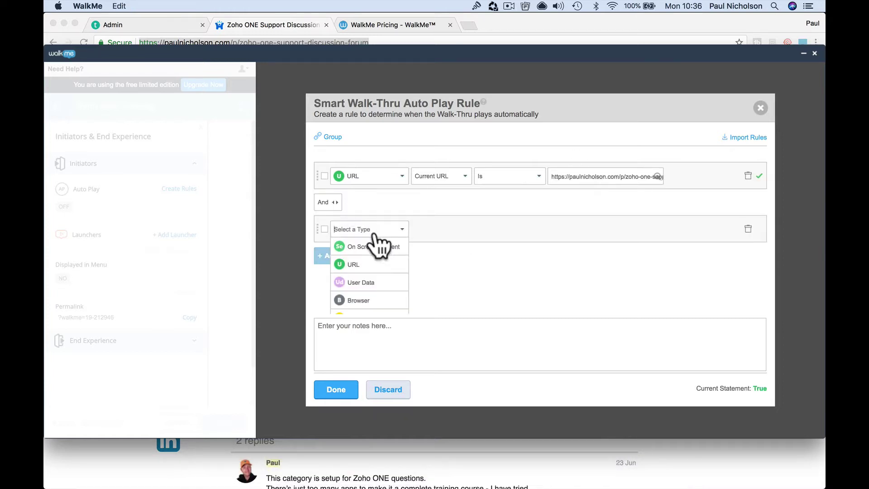
pyautogui.click(747, 230)
pyautogui.click(340, 390)
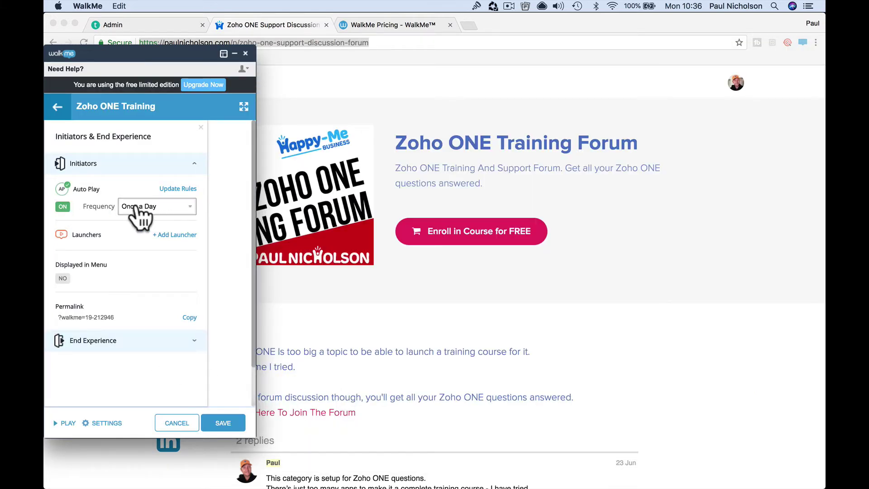
# - Set the auto play frequency to Always and save
pyautogui.click(175, 209)
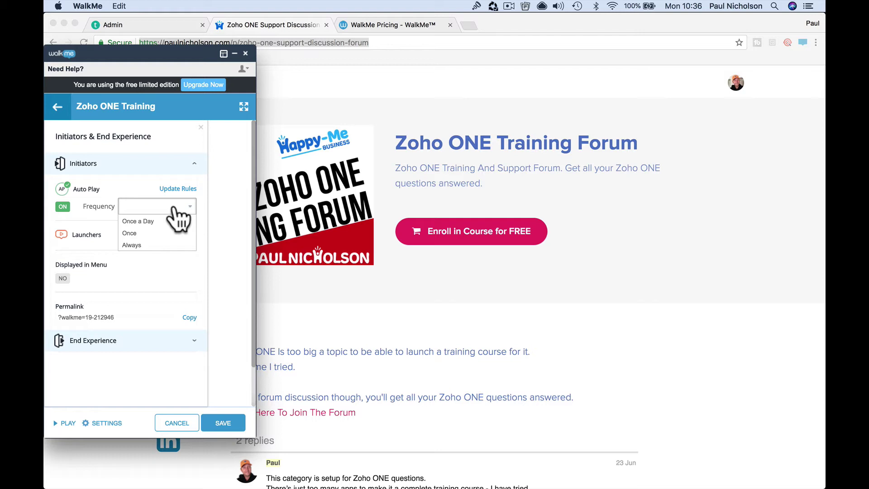
pyautogui.click(169, 244)
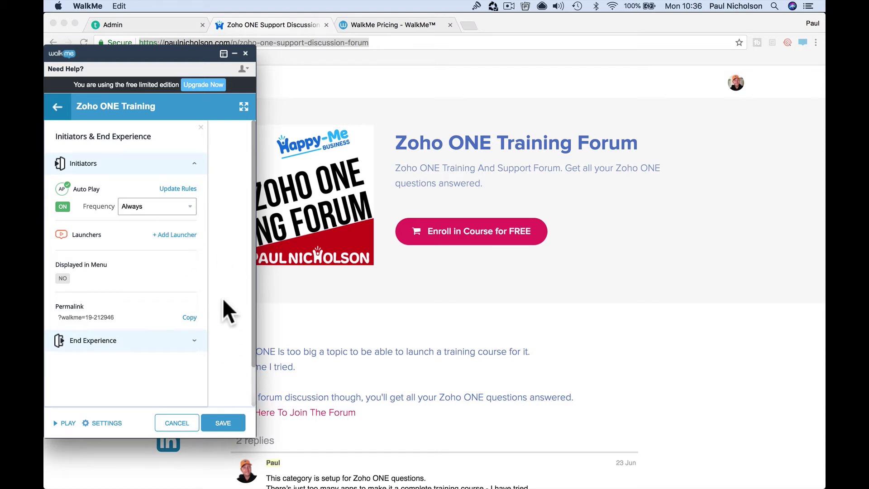
pyautogui.click(228, 423)
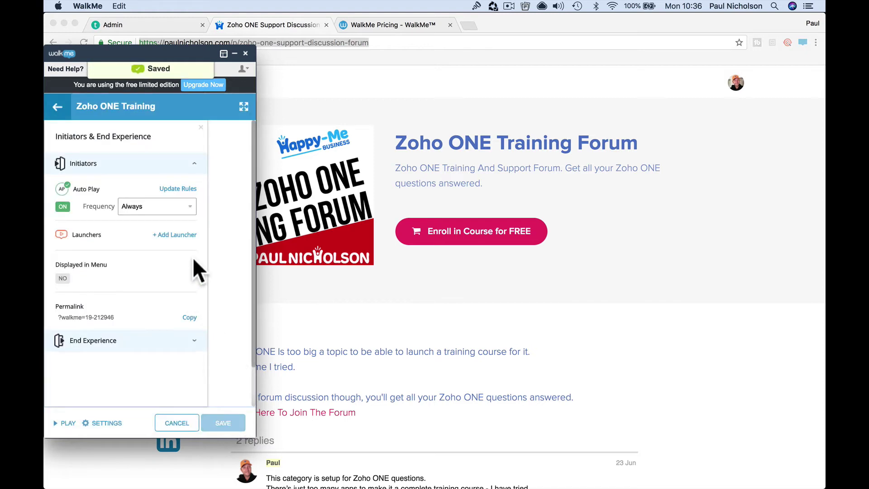
# - Close the editor to check the Join My Training For Free balloon, then reopen WalkMe
pyautogui.click(62, 427)
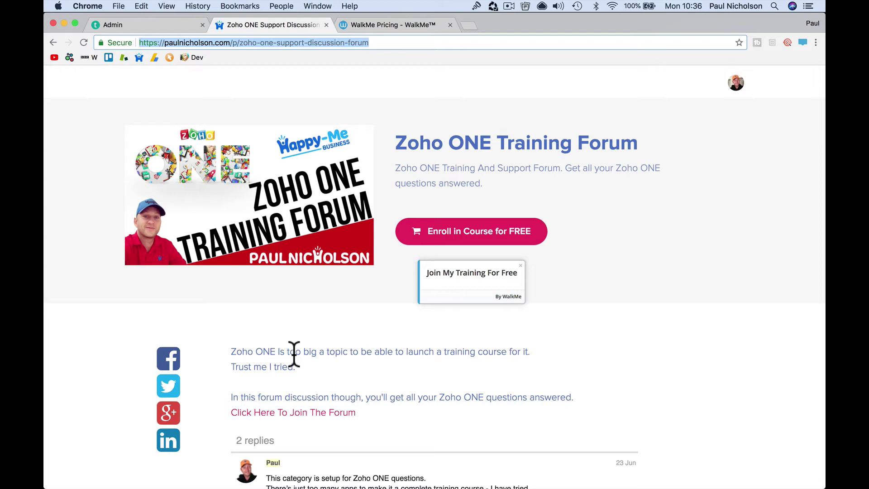
pyautogui.click(508, 266)
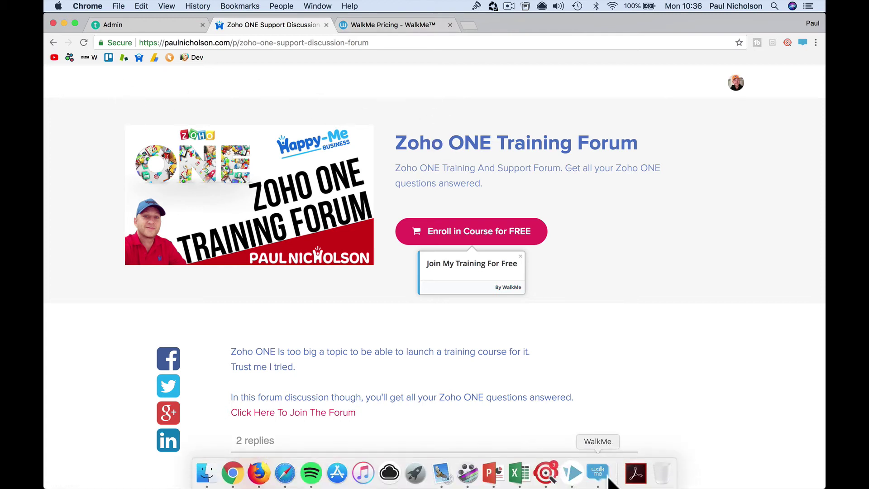
pyautogui.click(606, 476)
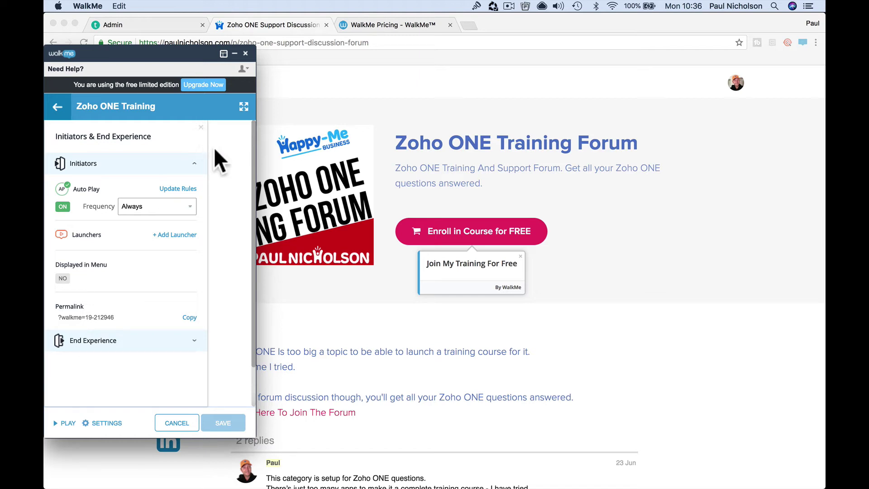
# - Set the first balloon's trigger to advance on Next, and check the second and third steps' options
pyautogui.click(200, 128)
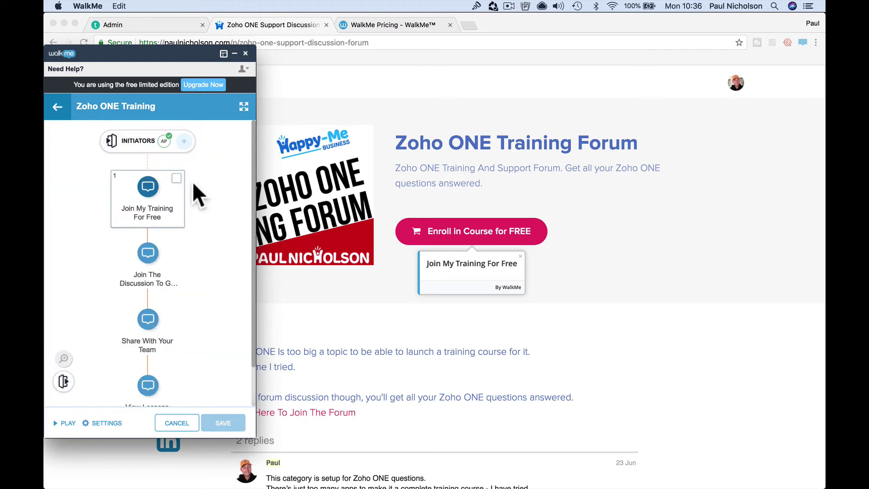
pyautogui.doubleClick(170, 209)
pyautogui.click(189, 217)
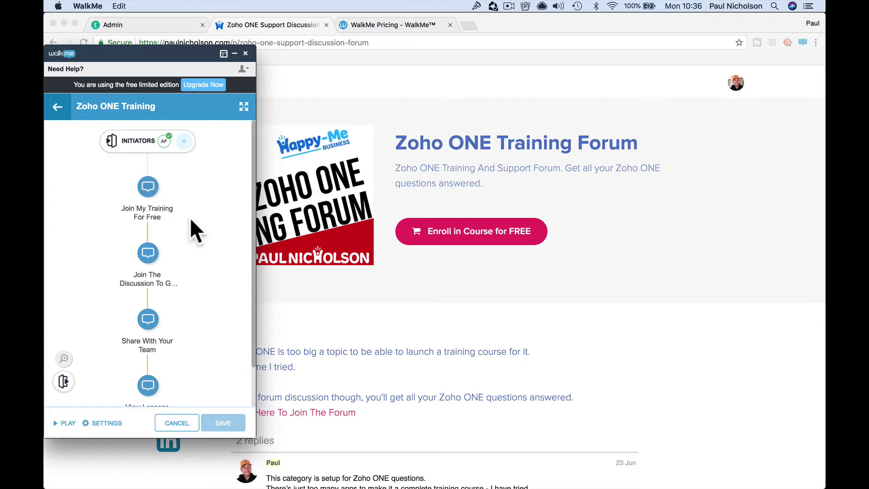
pyautogui.click(147, 185)
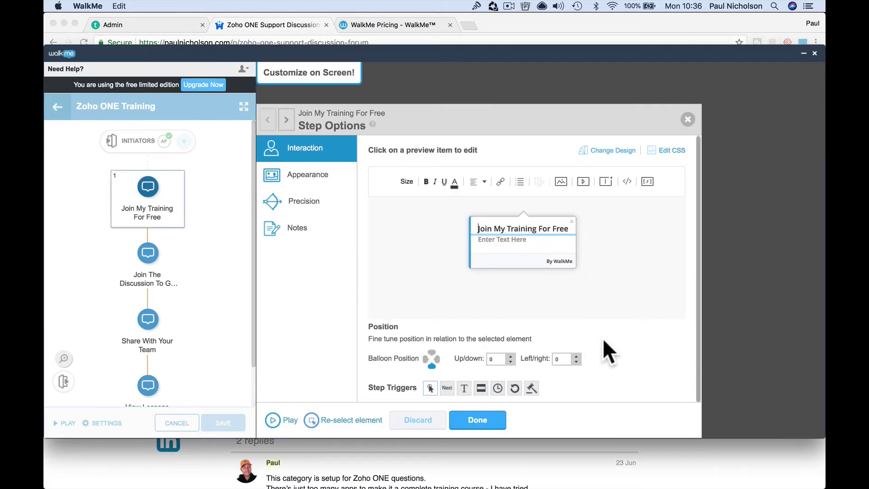
pyautogui.click(447, 388)
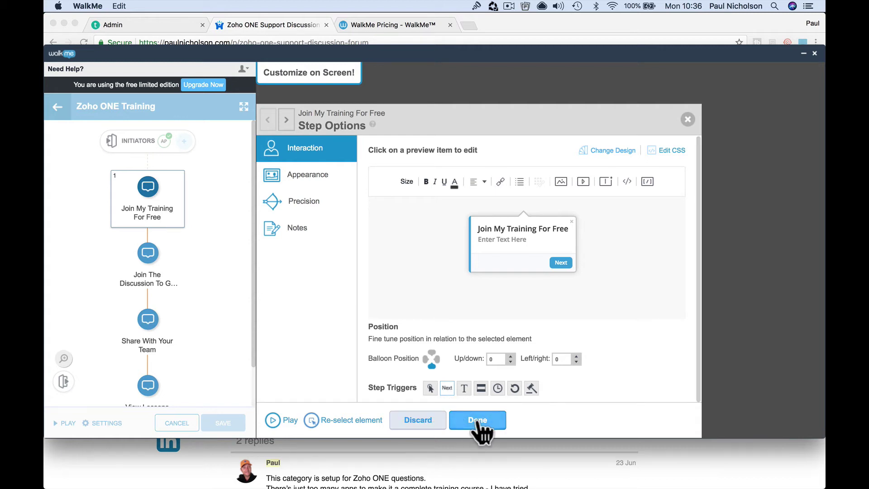
pyautogui.click(477, 421)
pyautogui.click(147, 252)
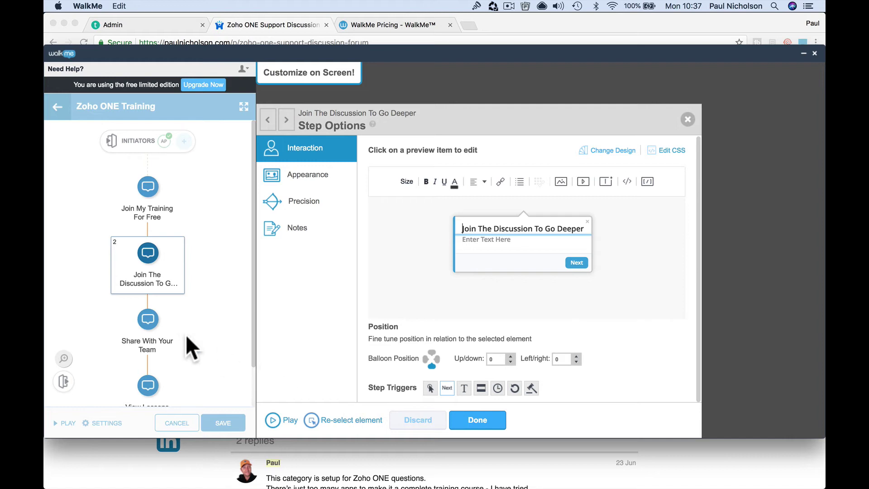
pyautogui.click(147, 322)
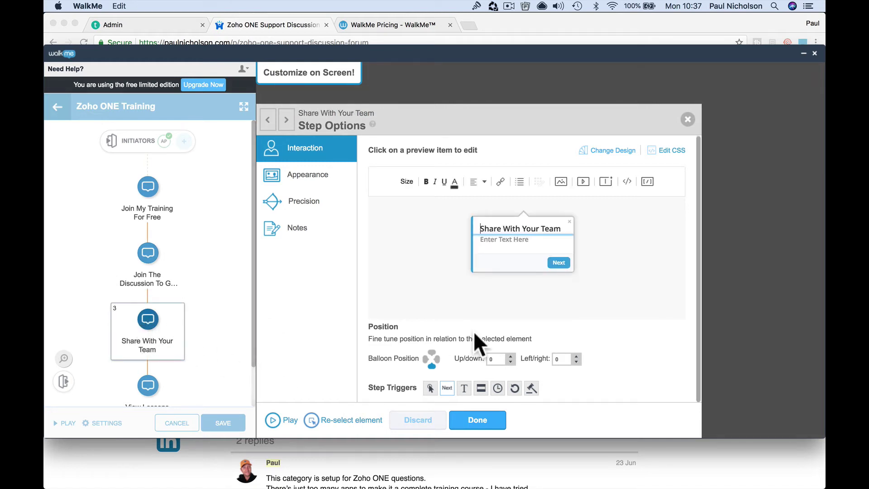
pyautogui.click(477, 418)
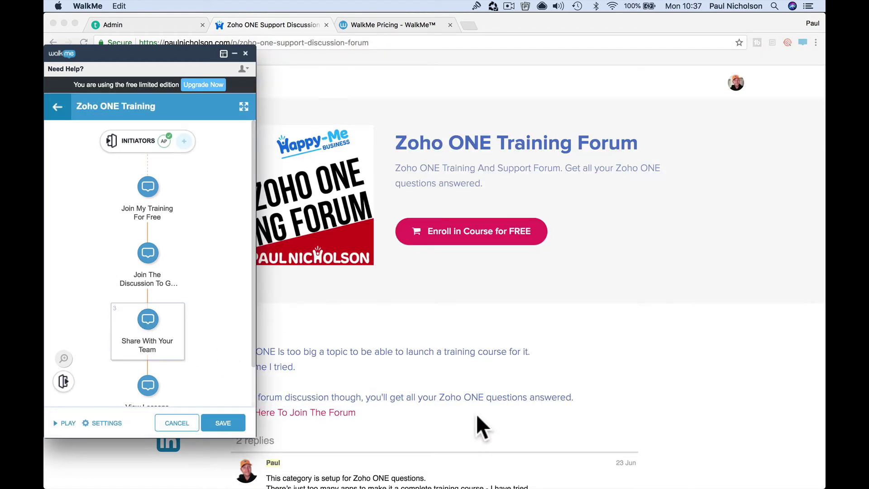
# - Test-play the walk-thru on the forum page through all four balloons to View Lessons
pyautogui.click(66, 422)
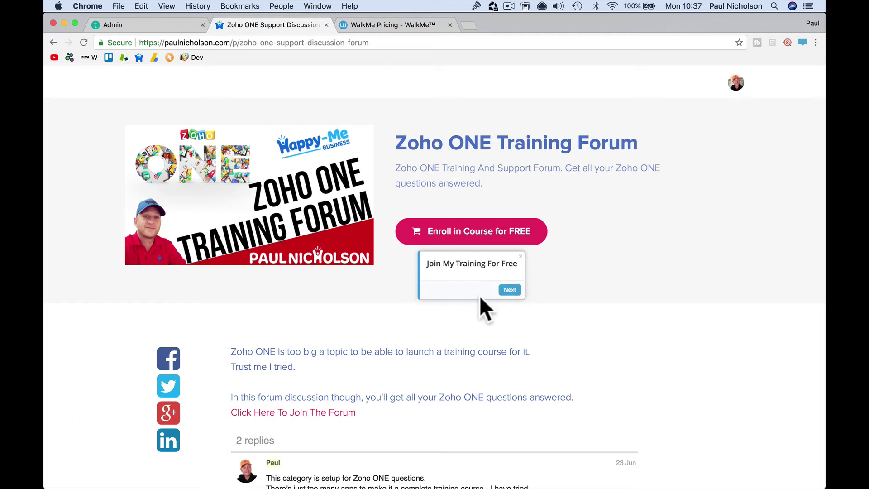
pyautogui.click(510, 291)
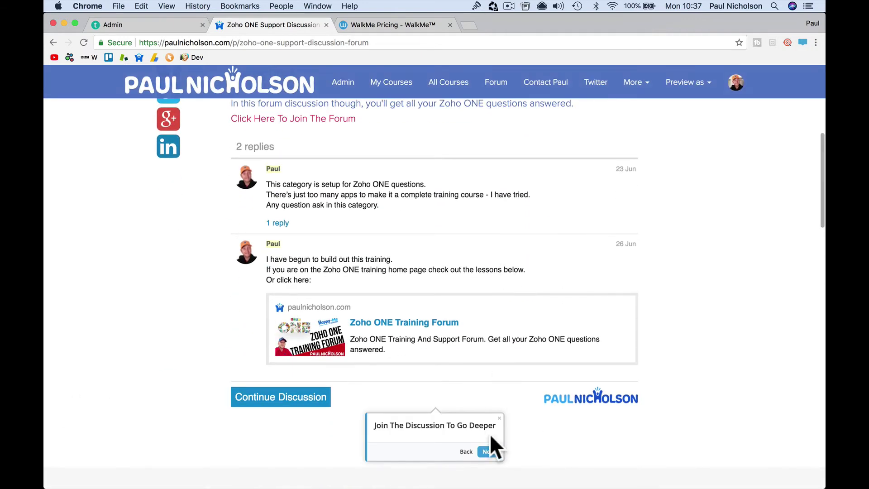
pyautogui.click(488, 452)
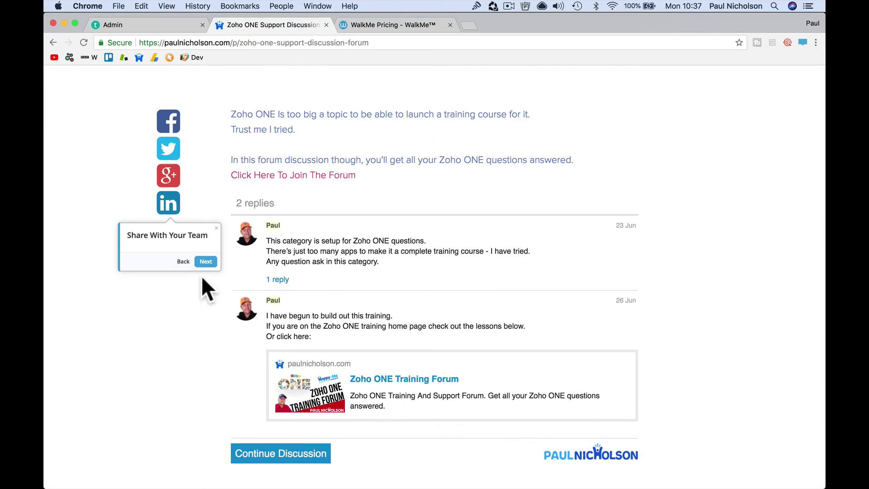
pyautogui.click(207, 261)
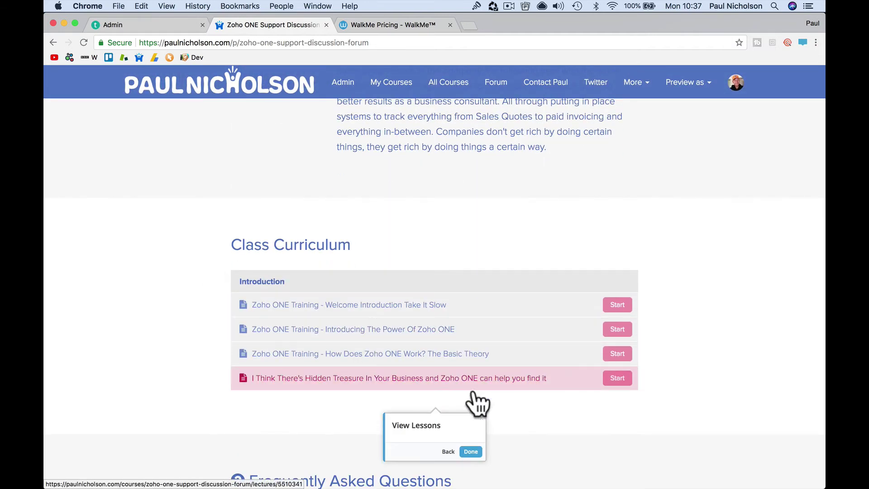
pyautogui.click(470, 451)
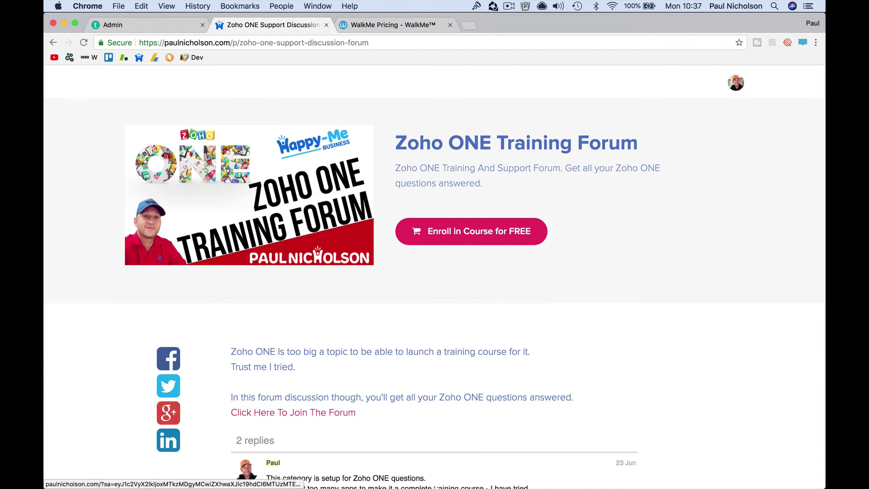
# - Save the Zoho ONE Training walk-thru and return to the Smart Walk-Thrus list
pyautogui.click(605, 475)
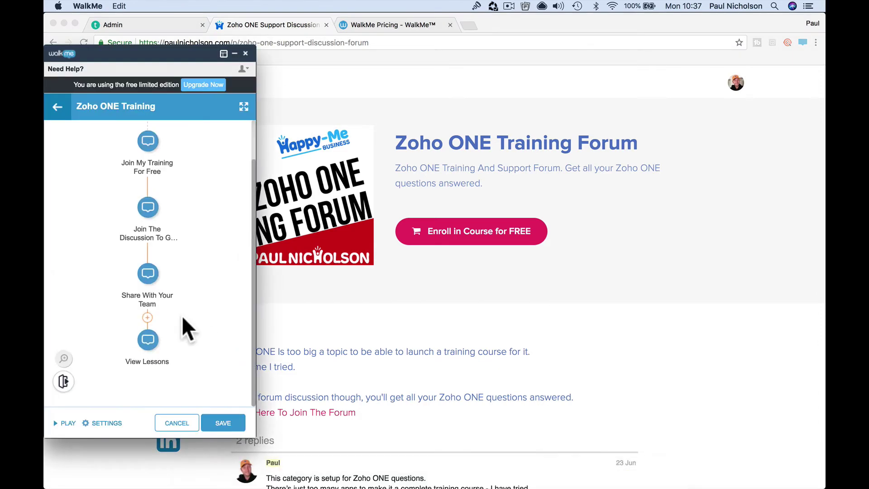
pyautogui.click(222, 422)
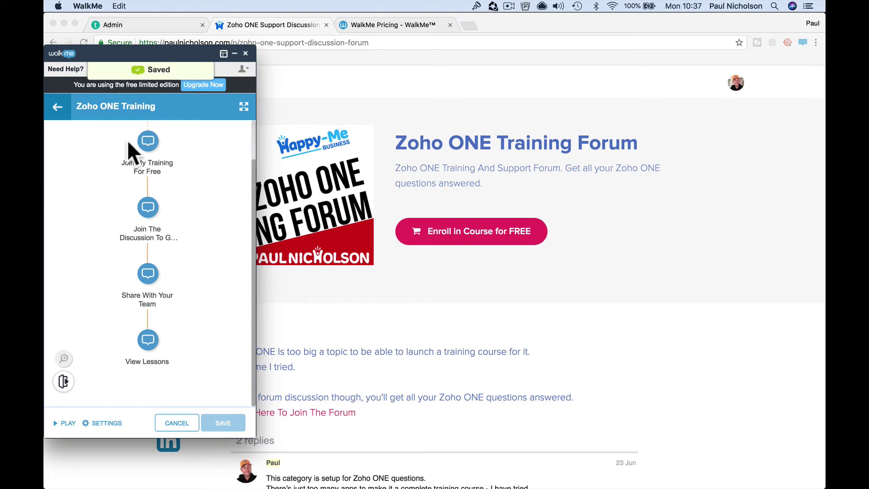
pyautogui.click(58, 107)
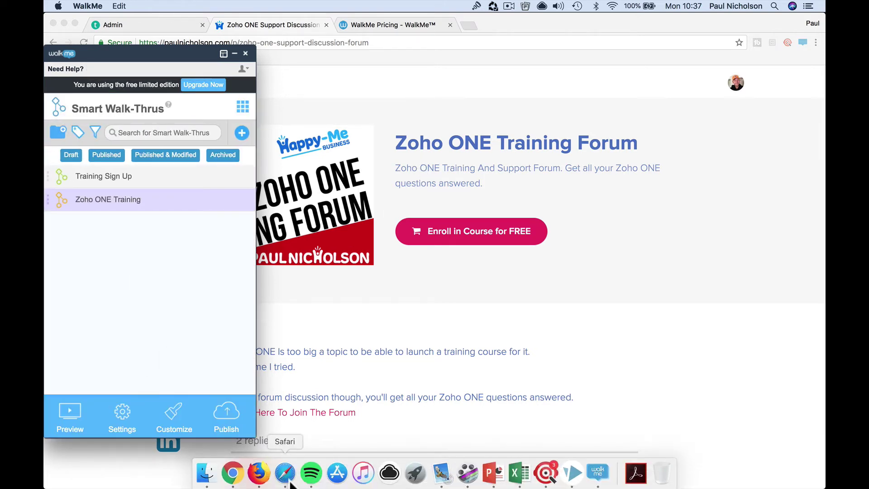
# - In Safari, reload the homepage and open the Zoho ONE Training Forum card, then return to Chrome
pyautogui.click(284, 473)
pyautogui.press('super+r')
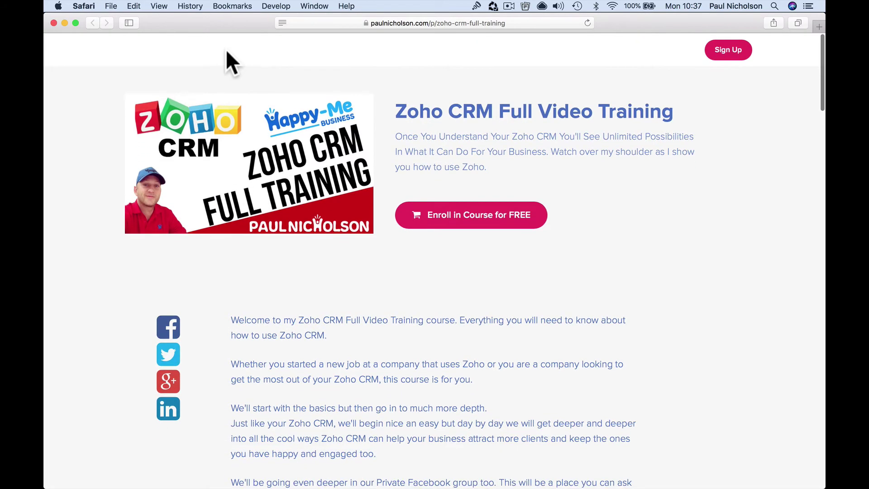
pyautogui.scroll(-5, 417, 262)
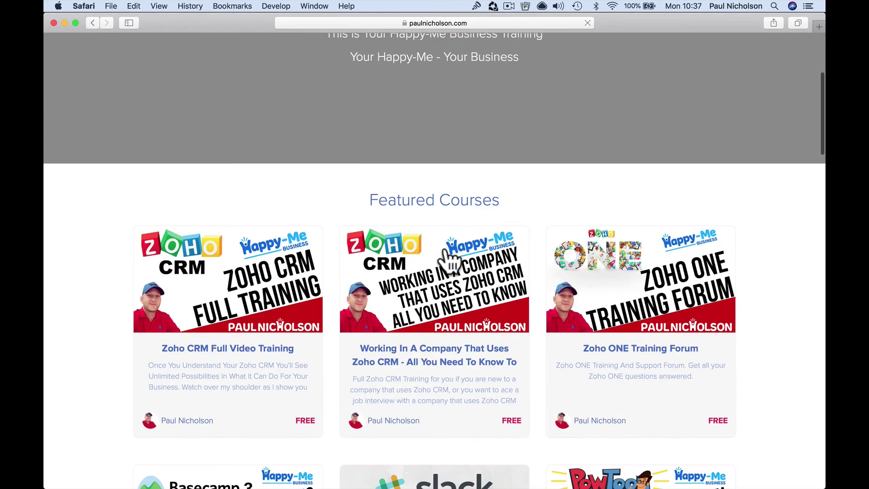
pyautogui.click(607, 263)
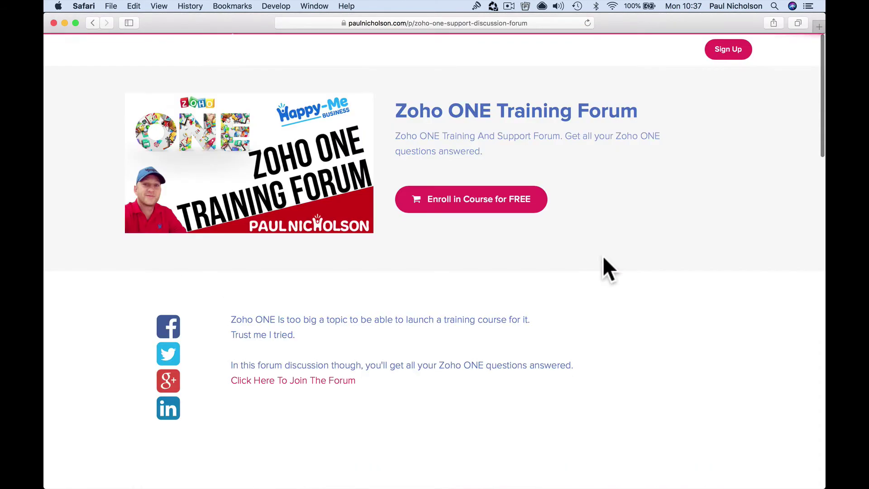
pyautogui.scroll(-10, 462, 276)
pyautogui.click(460, 265)
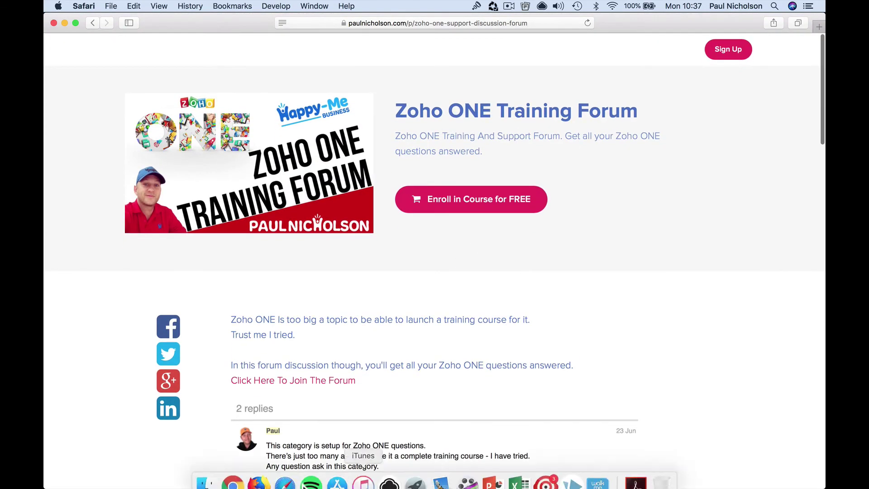
pyautogui.click(237, 479)
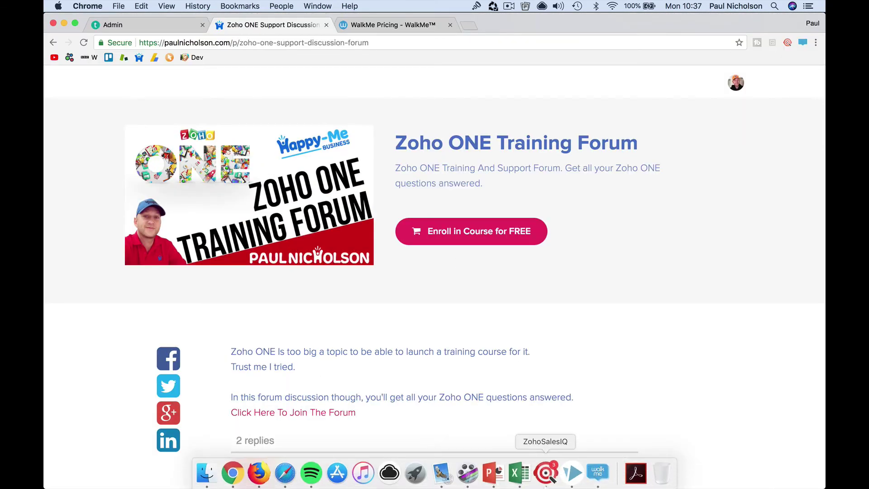
# - Remove Zoho ONE Training from the end-user menu and save the menu changes
pyautogui.click(597, 472)
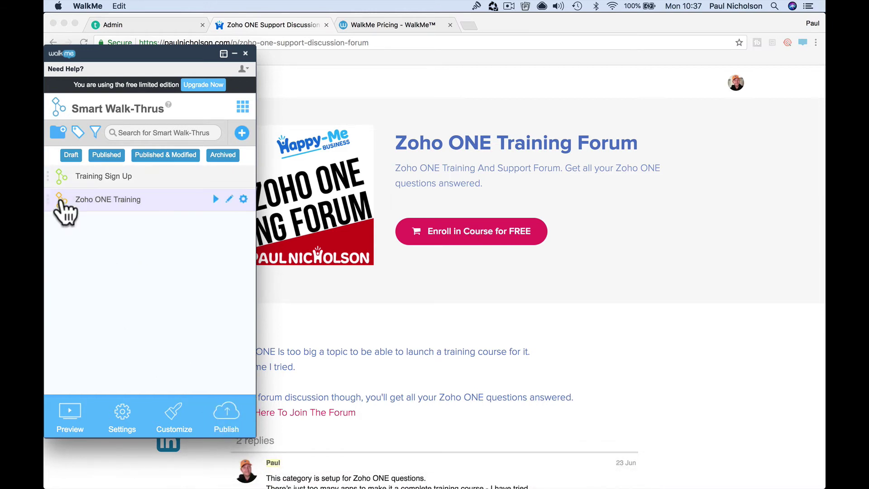
pyautogui.moveTo(60, 204)
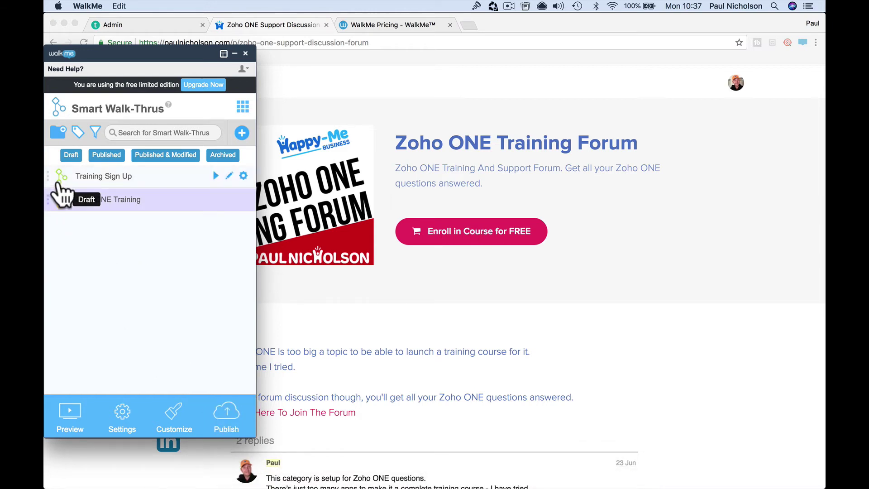
pyautogui.moveTo(58, 180)
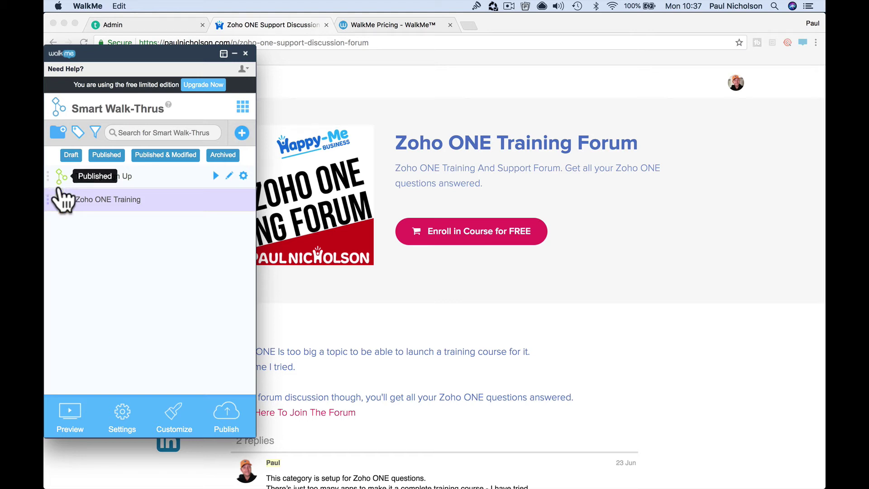
pyautogui.click(236, 412)
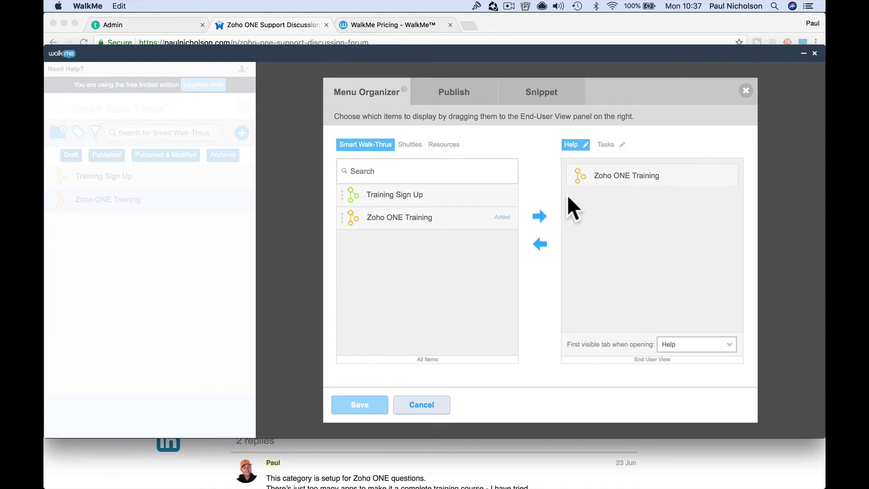
pyautogui.click(731, 177)
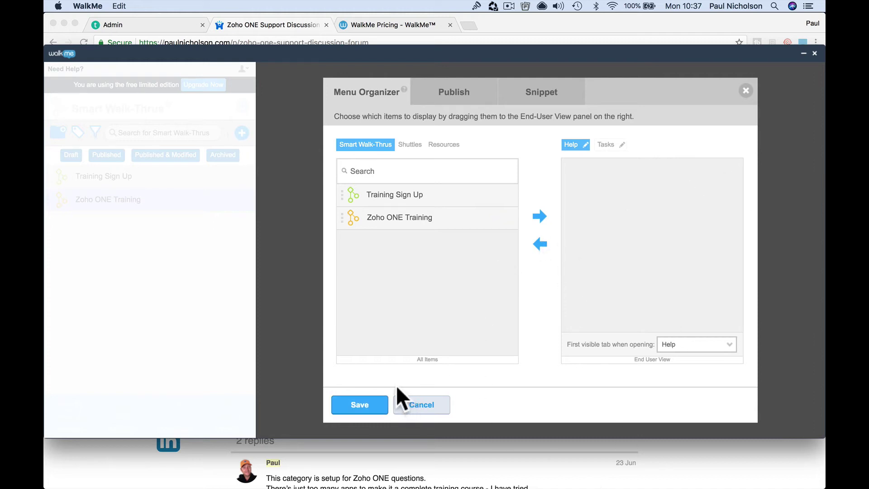
pyautogui.click(455, 104)
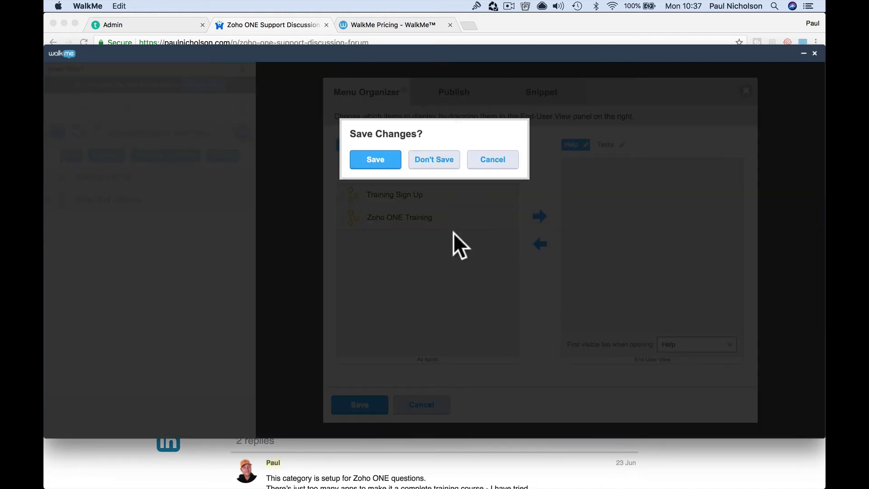
pyautogui.click(384, 163)
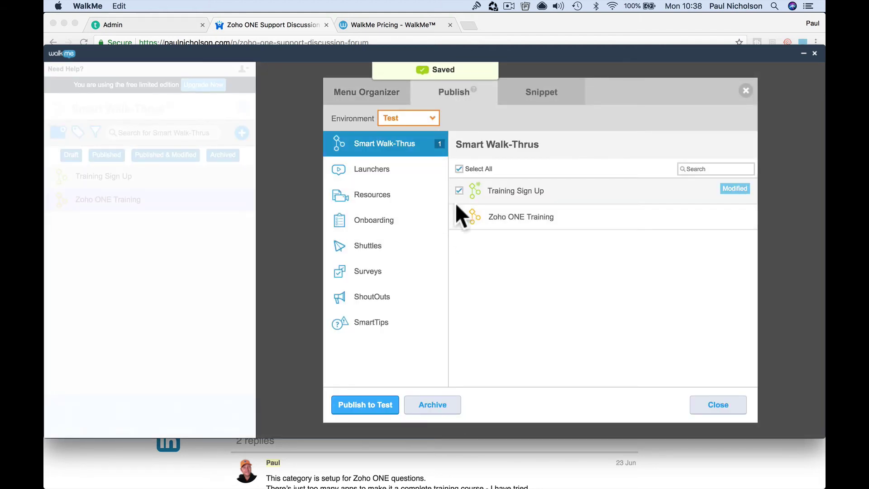
# - Publish Training Sign Up and Zoho ONE Training to Production, then show the embed snippet
pyautogui.click(459, 217)
pyautogui.click(430, 117)
pyautogui.click(405, 133)
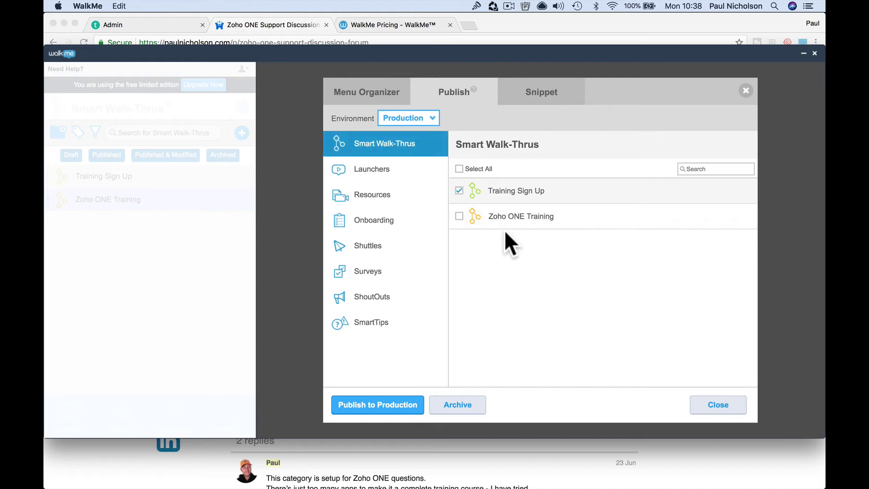
pyautogui.click(459, 216)
pyautogui.click(378, 404)
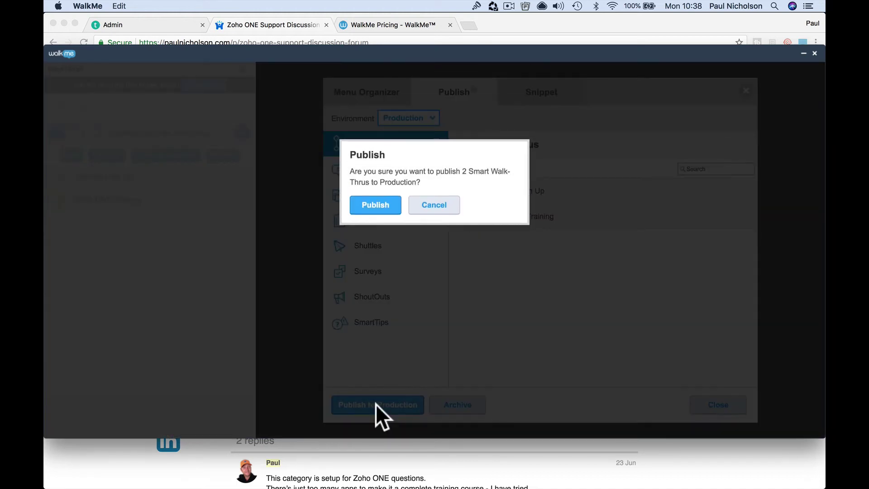
pyautogui.click(384, 207)
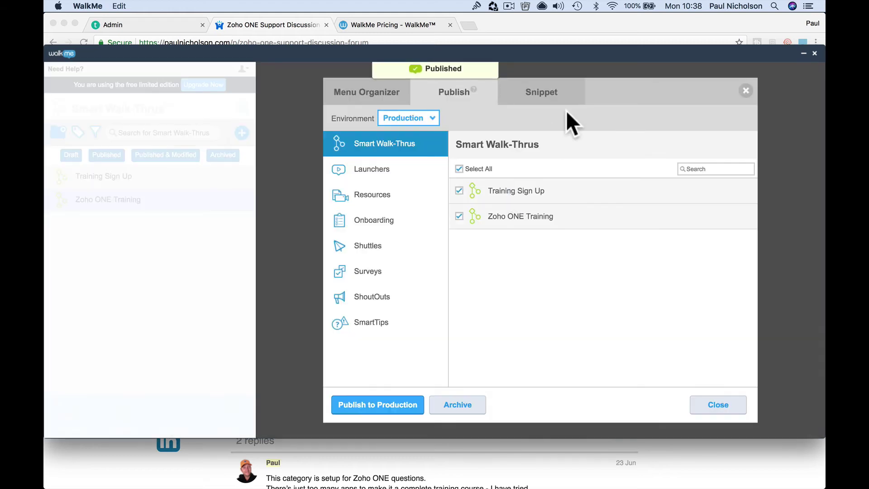
pyautogui.click(572, 97)
# - Select the whole WalkMe script in the Snippet code box
pyautogui.click(447, 226)
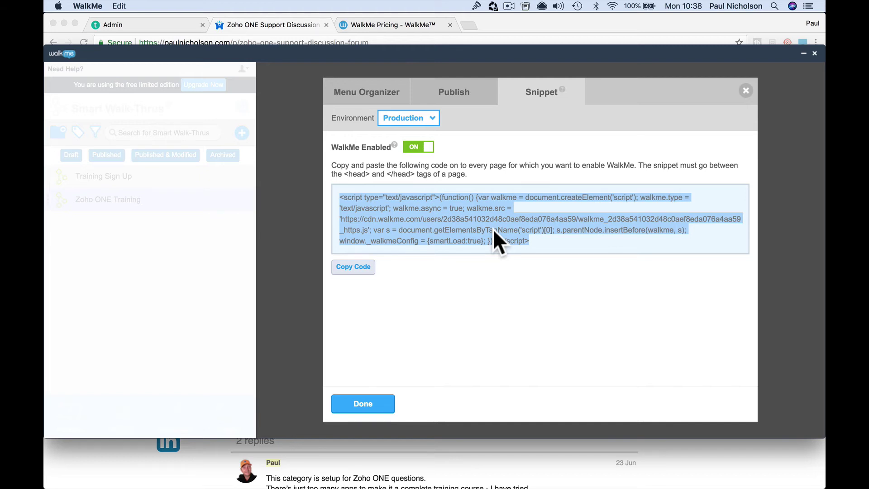
# - In the Teachable admin, open Site > Code Snippets and scroll to Head Code Snippets
pyautogui.moveTo(311, 482)
pyautogui.click(235, 444)
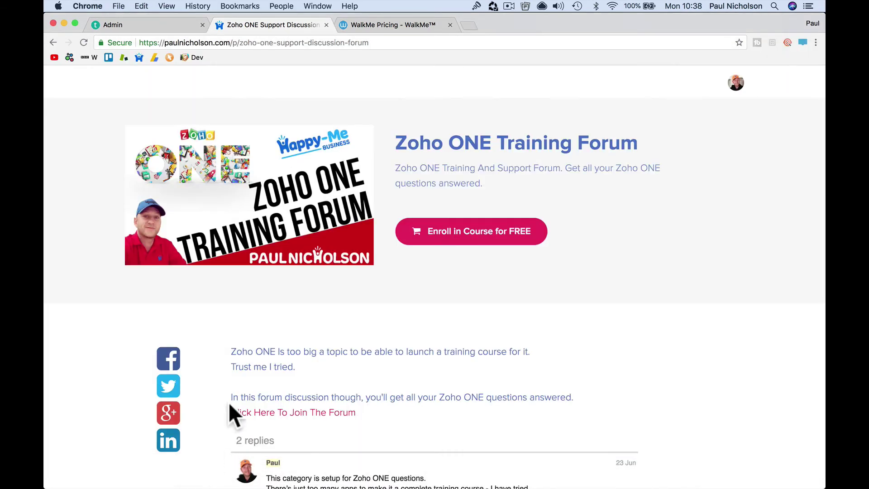
pyautogui.click(157, 24)
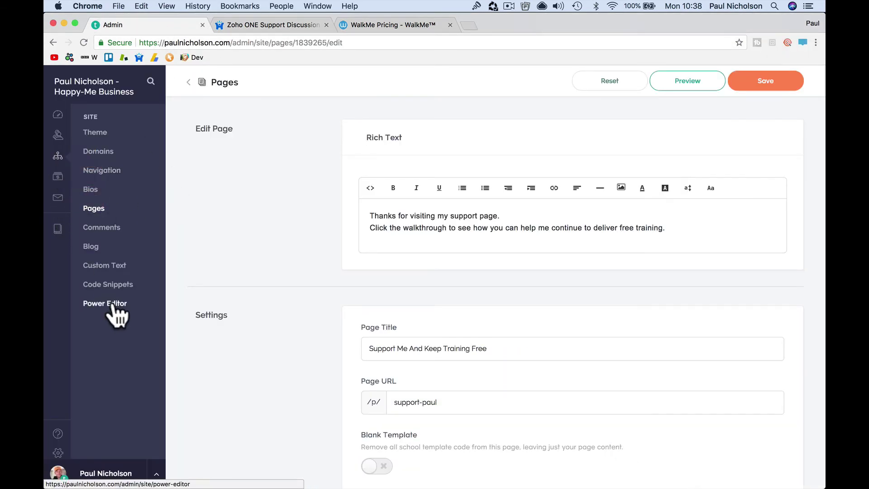
pyautogui.click(120, 284)
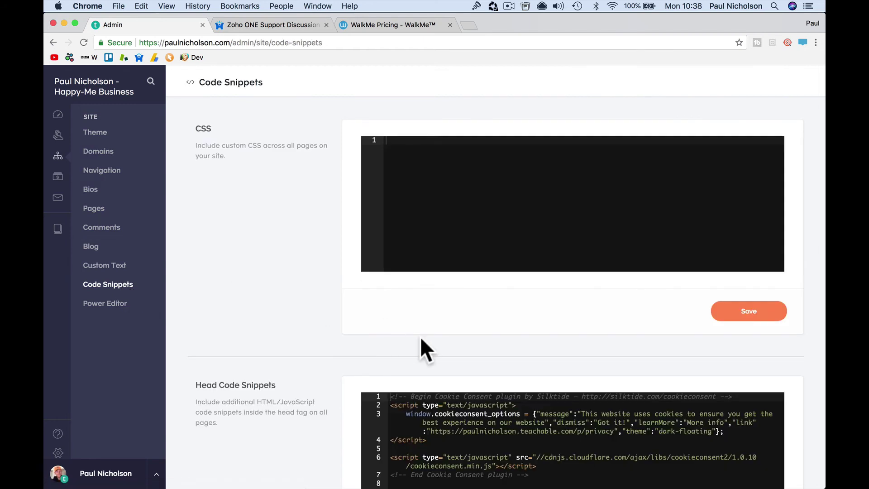
pyautogui.scroll(-6, 420, 339)
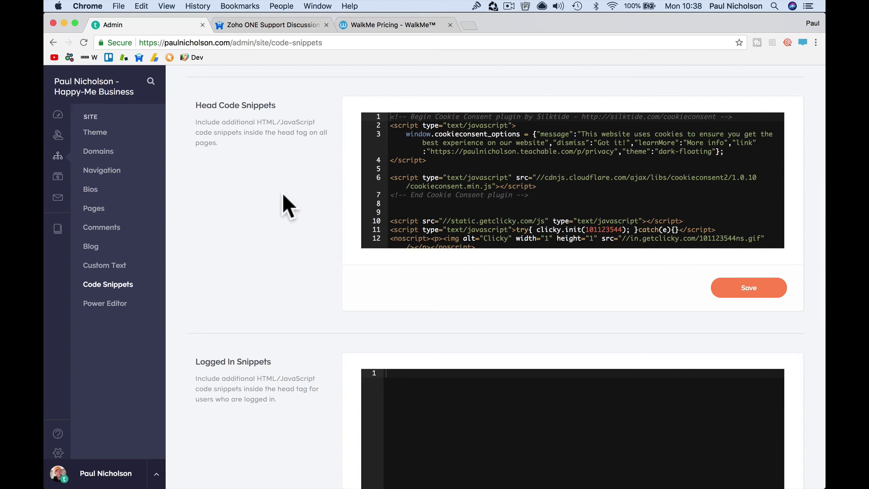
# - Reload the forum page in Safari and click Next through the live balloons to View Lessons
pyautogui.click(279, 476)
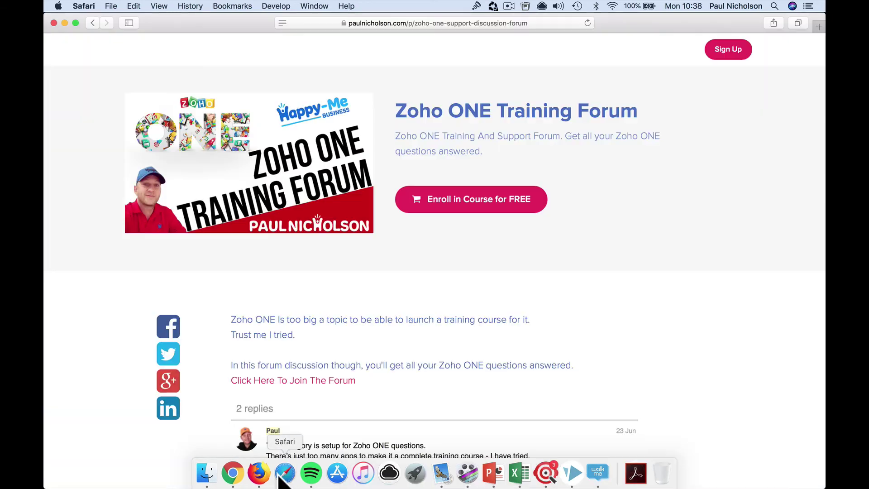
pyautogui.click(588, 23)
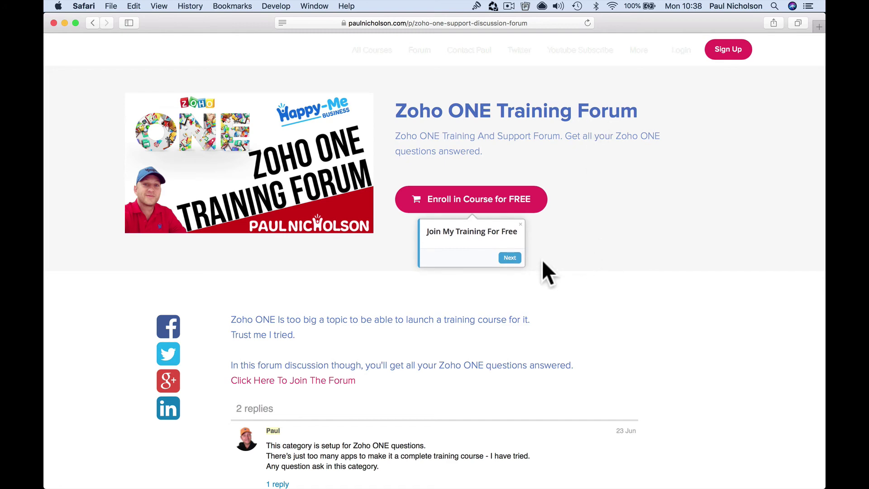
pyautogui.click(517, 259)
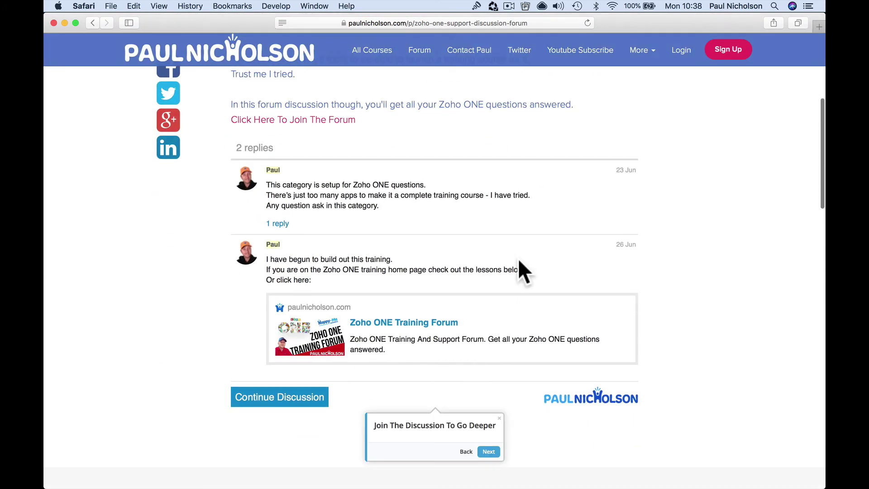
pyautogui.click(489, 452)
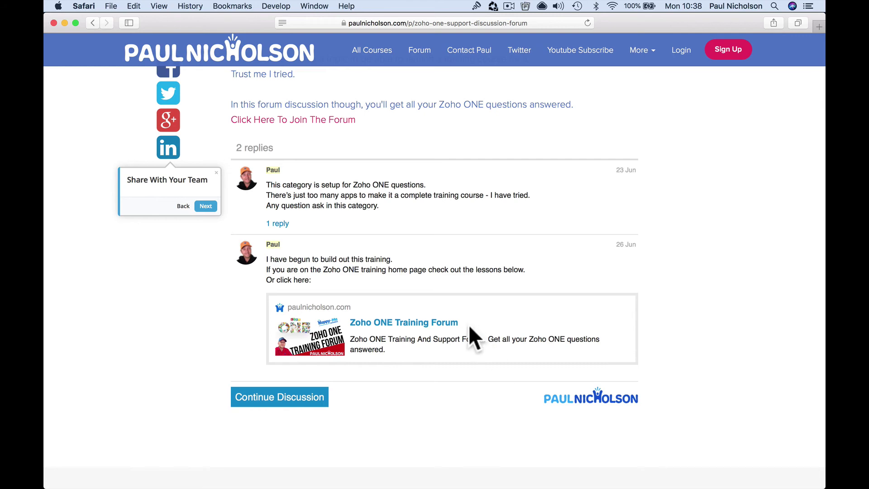
pyautogui.click(209, 204)
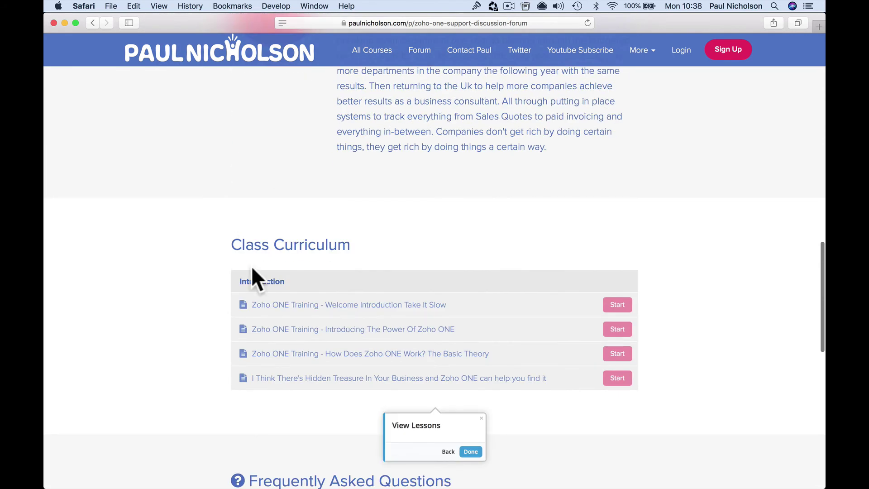
# - Close WalkMe's embed code snippet window
pyautogui.moveTo(475, 473)
pyautogui.click(597, 473)
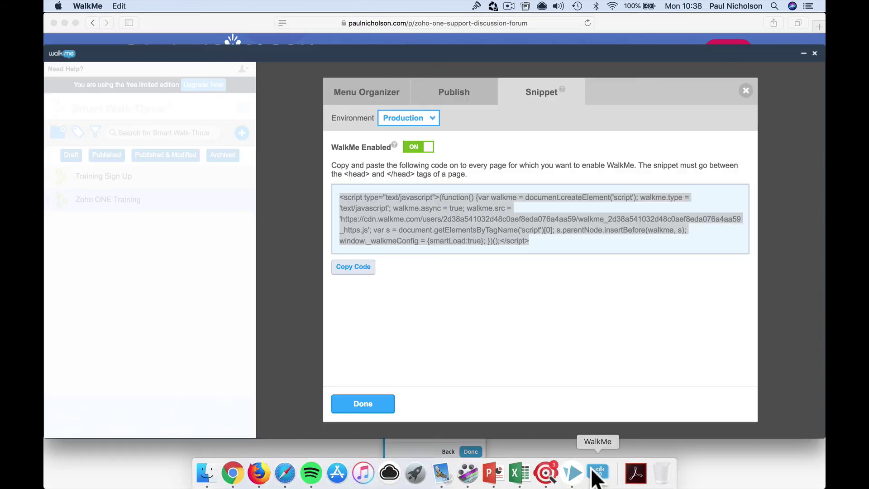
pyautogui.click(745, 90)
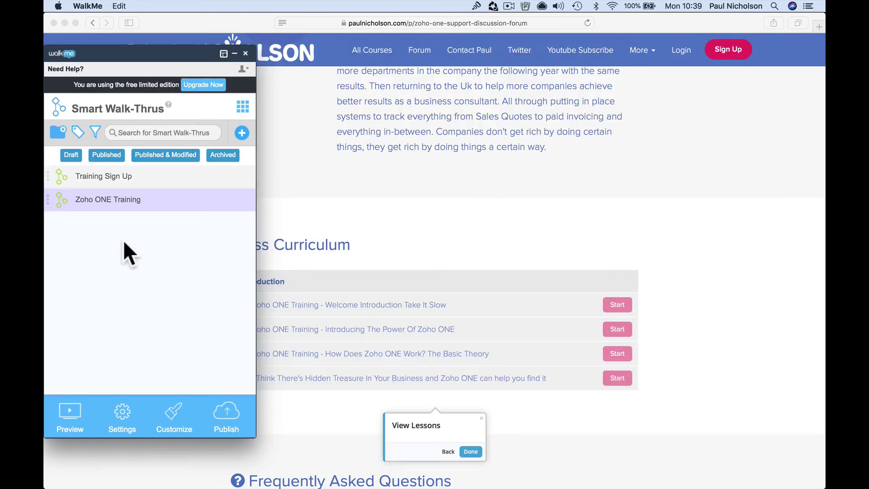
# - Open and dismiss WalkMe's Apps grid, checking the forum page in Safari, then switch to Chrome
pyautogui.click(242, 107)
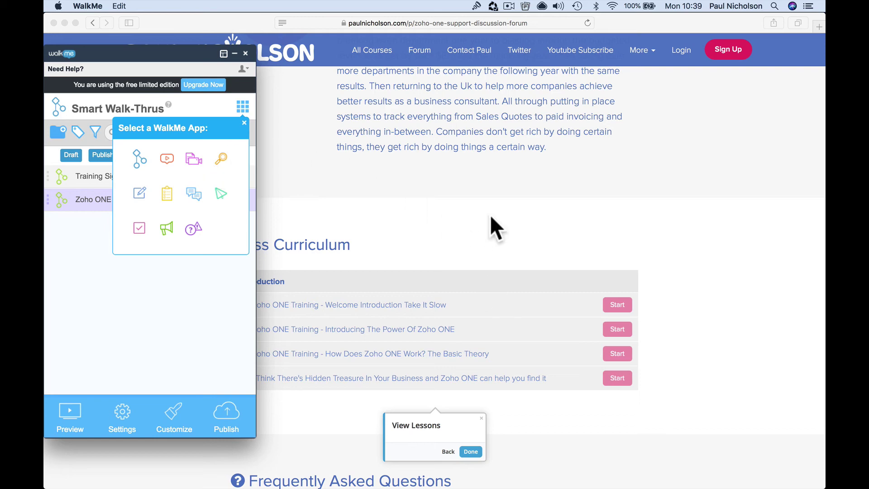
pyautogui.click(493, 198)
pyautogui.scroll(15, 493, 193)
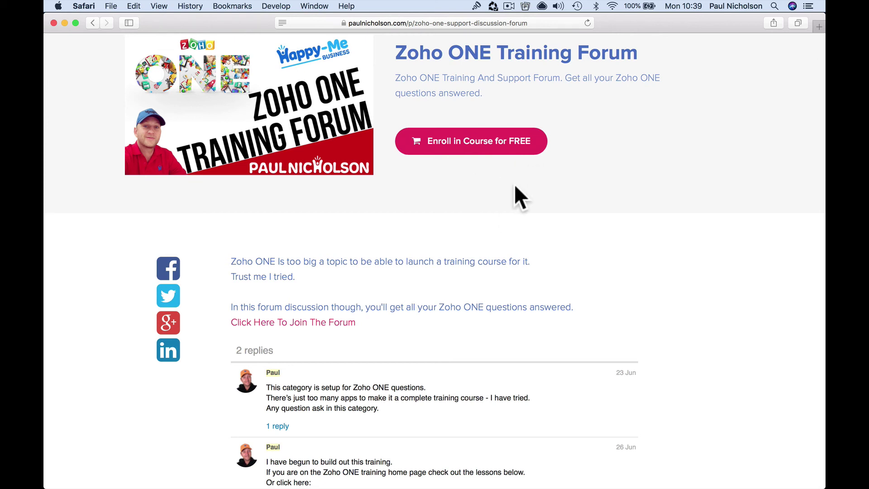
pyautogui.moveTo(568, 484)
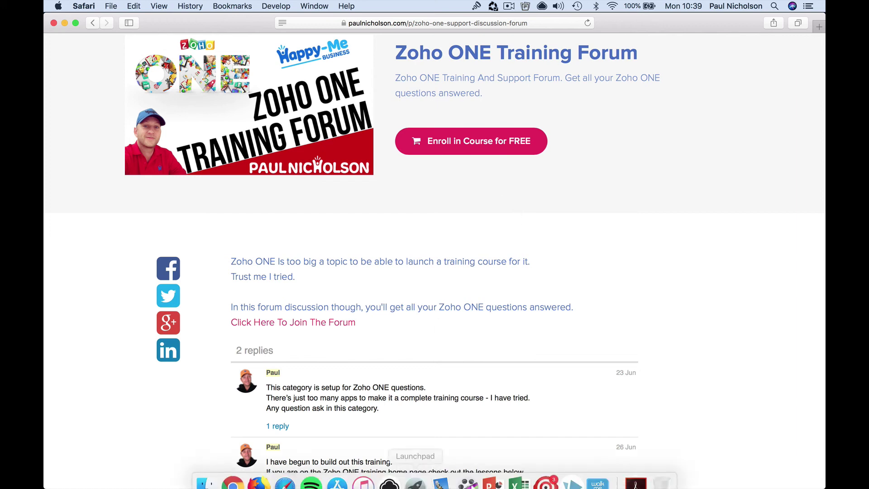
pyautogui.click(601, 476)
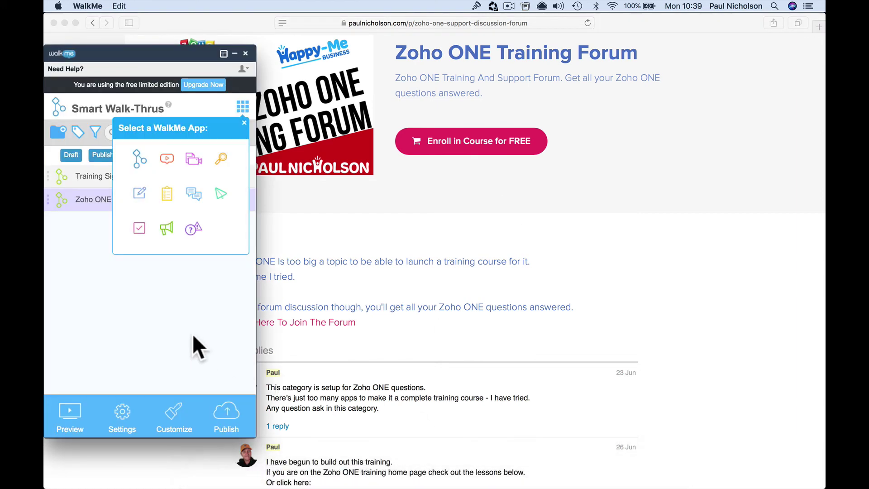
pyautogui.click(185, 324)
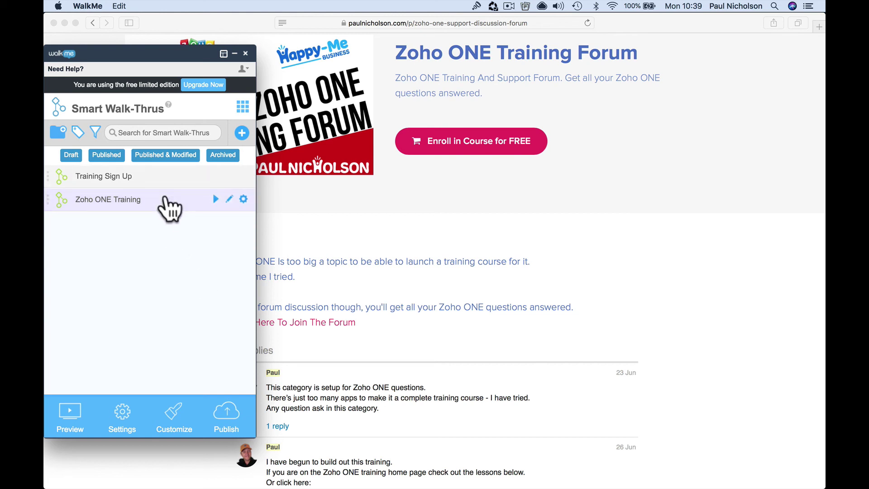
pyautogui.click(233, 473)
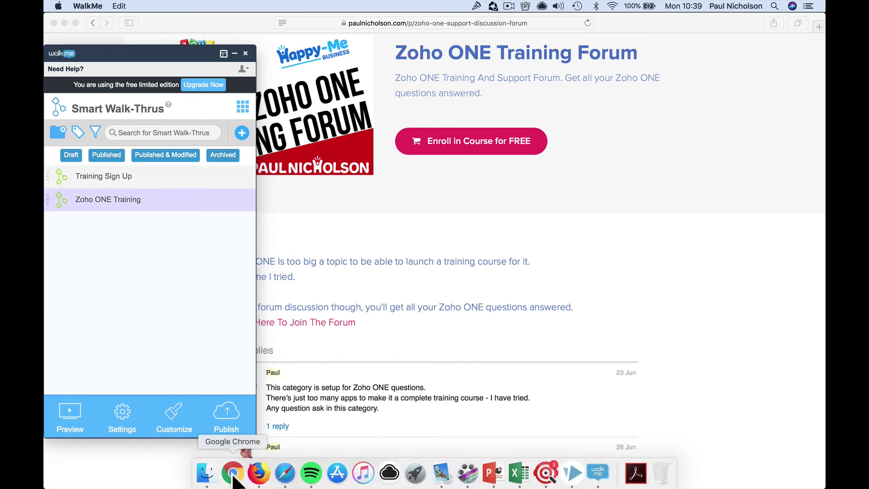
# - Show the WalkMe Pricing tab with Custom and Free Plans, then bring WalkMe forward
pyautogui.click(398, 21)
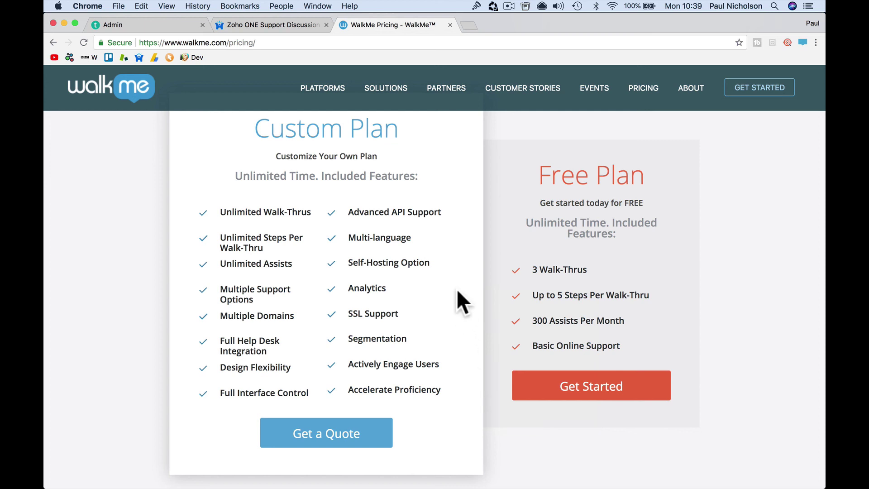
pyautogui.moveTo(441, 481)
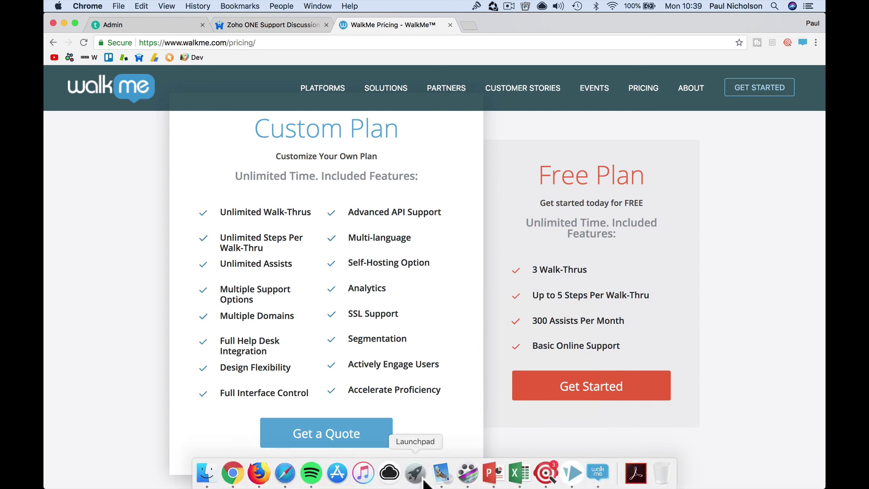
pyautogui.click(596, 475)
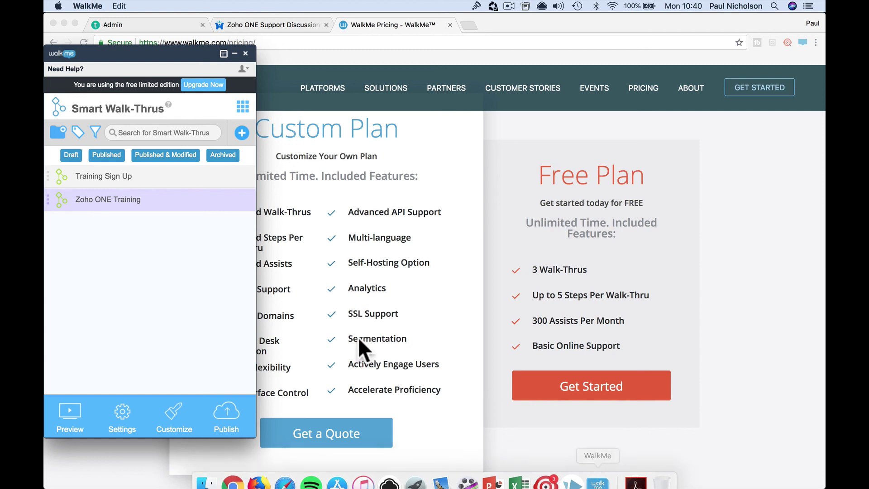
pyautogui.click(243, 107)
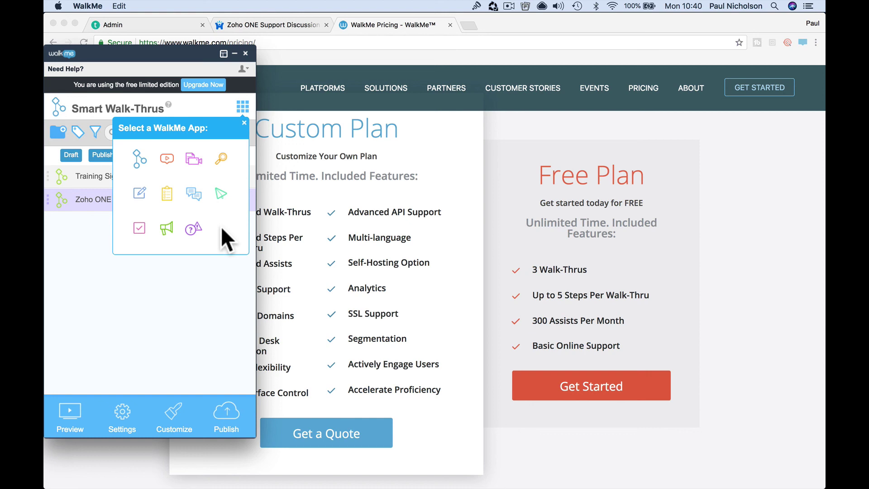
pyautogui.click(198, 300)
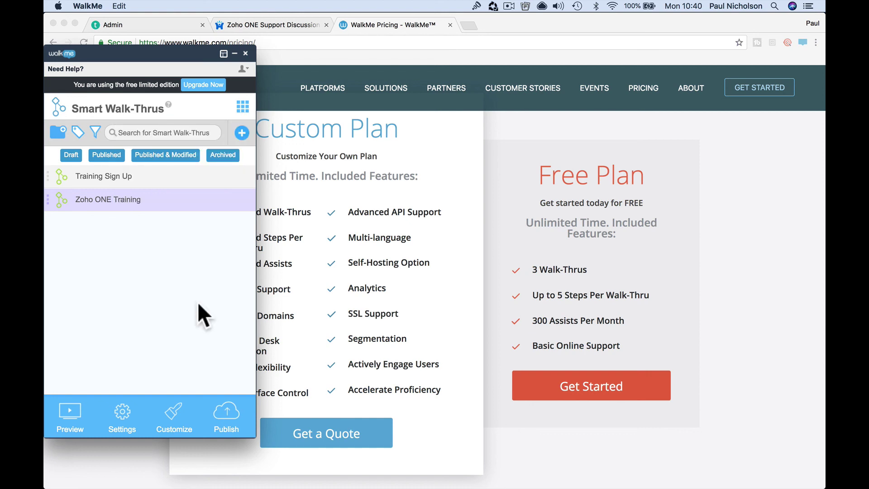